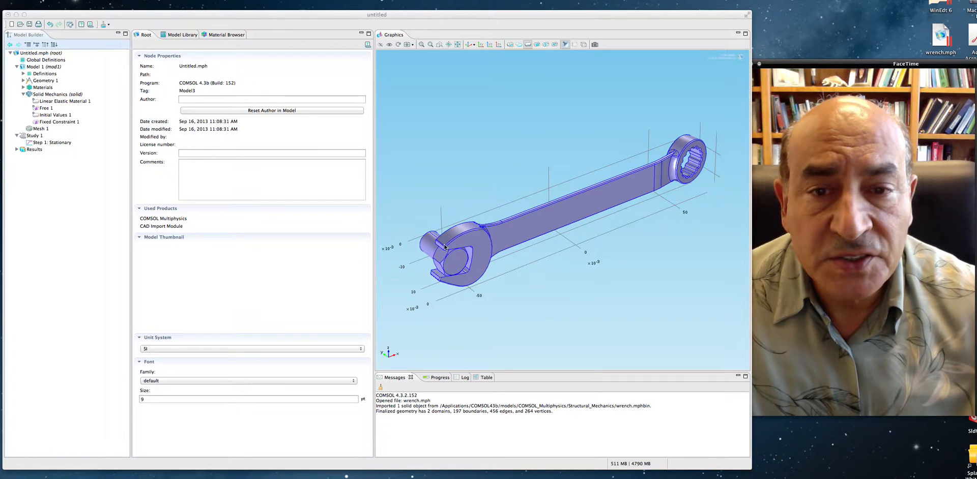
- Orbit the wrench to view its open jaw end from the other side and highlight the bolt domain
left_click(463, 259)
left_click_drag(462, 254, 563, 273)
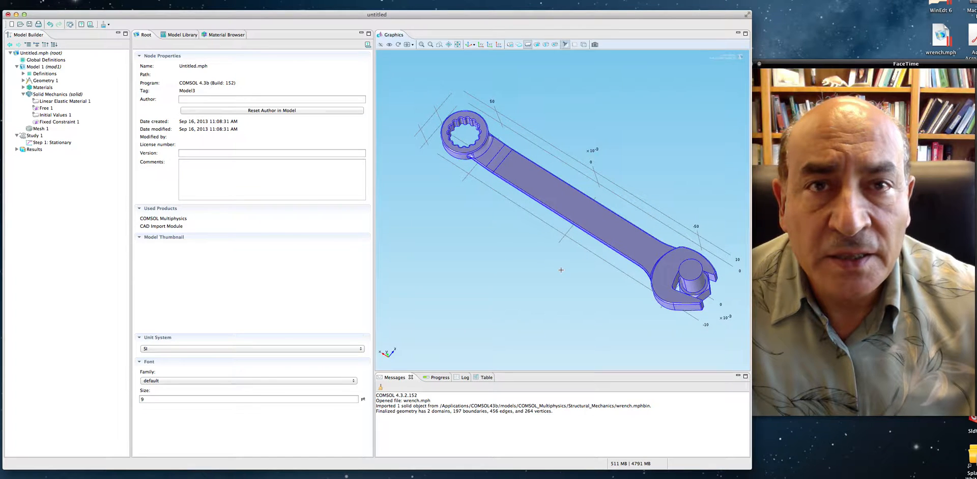
left_click(694, 275)
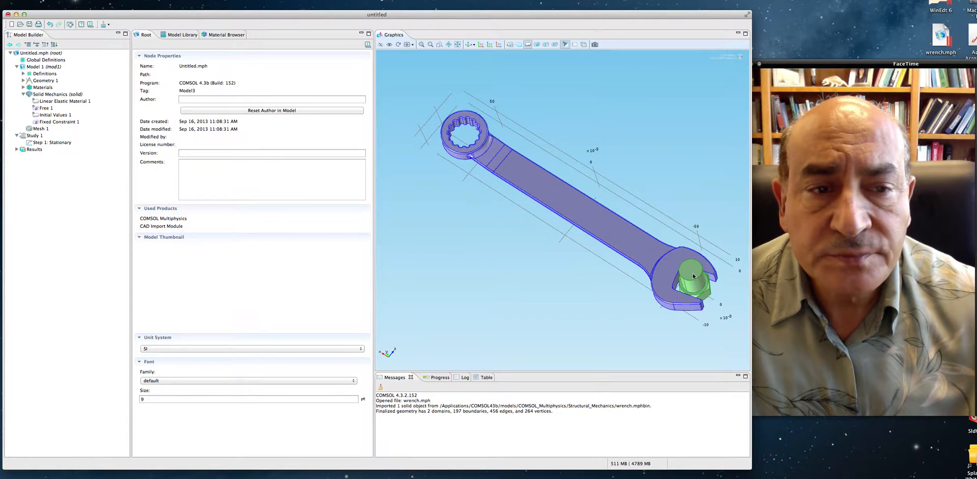
left_click(693, 276)
left_click(694, 276)
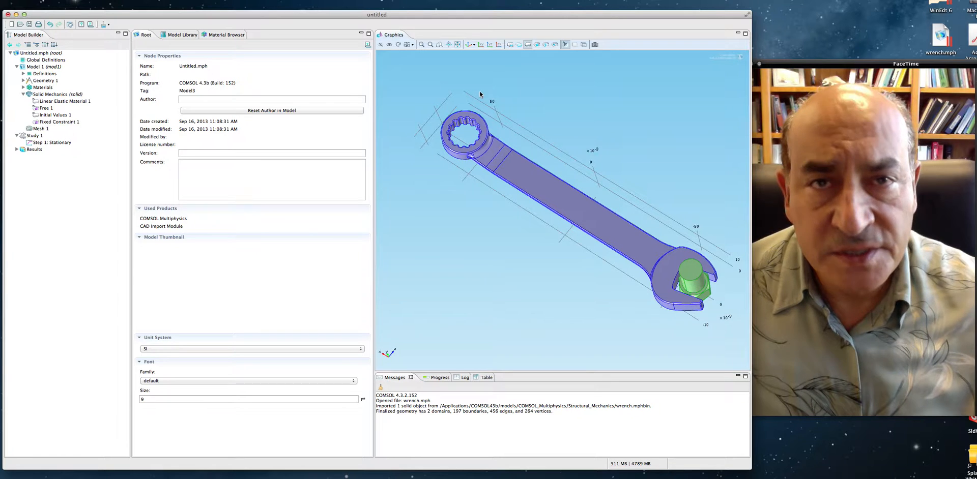
- Review the Solid Mechanics interface with its Linear Elastic Material and Free boundary settings
left_click(36, 95)
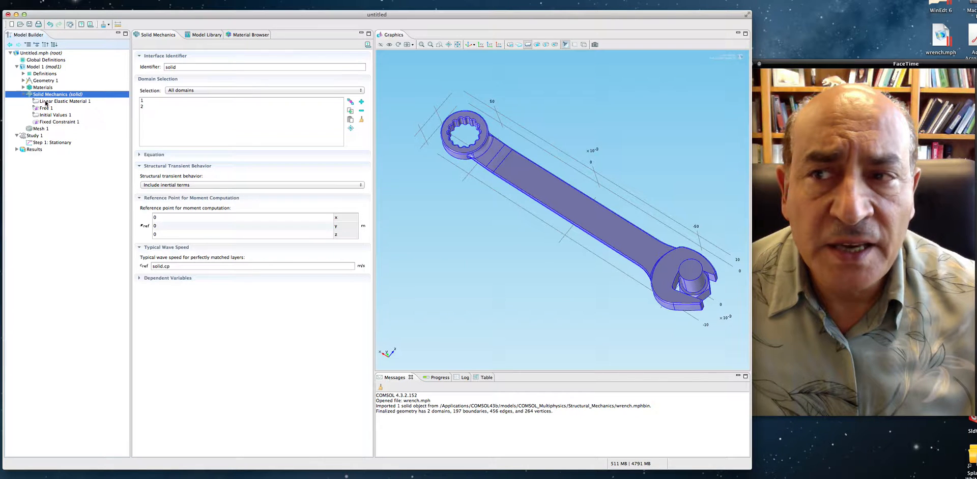
left_click(45, 101)
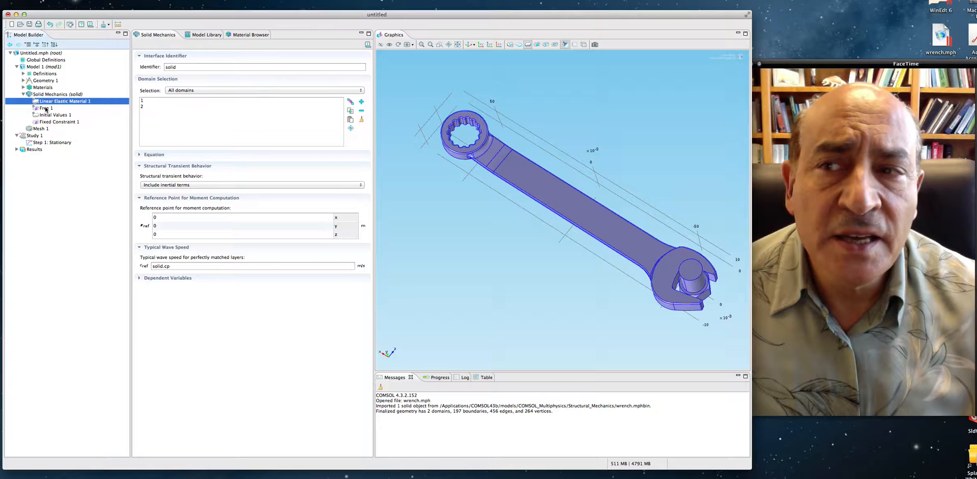
left_click(47, 108)
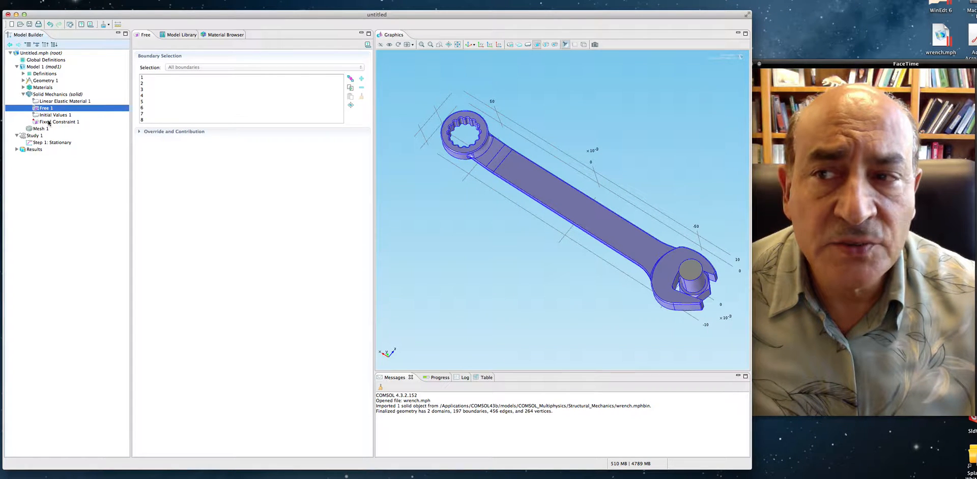
- Examine the Fixed Constraint boundary on the bolt's end face up close, then restore the default 3D view
left_click(49, 122)
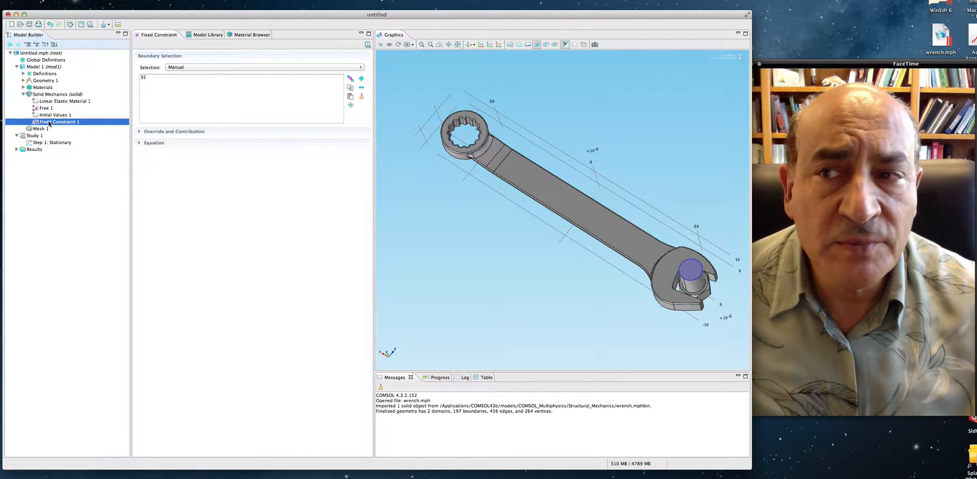
left_click(144, 77)
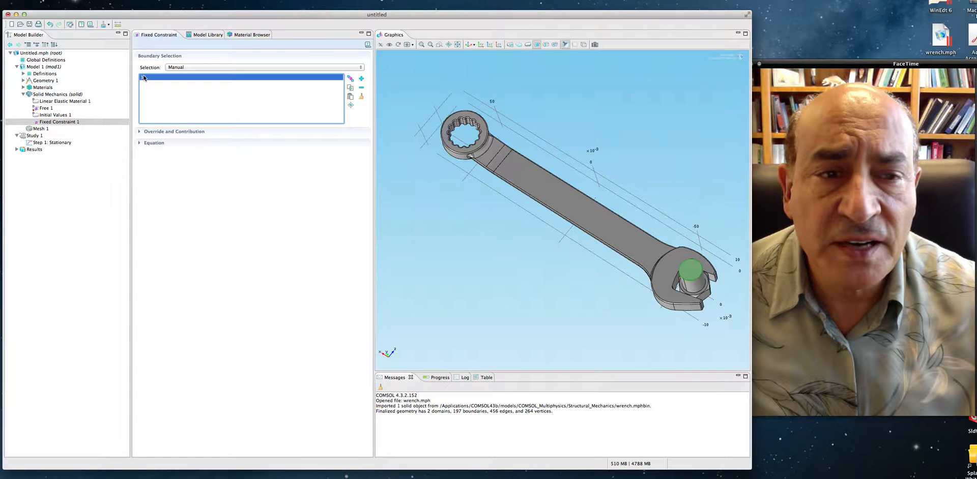
left_click_drag(629, 239, 580, 222)
right_click_drag(578, 218, 468, 170)
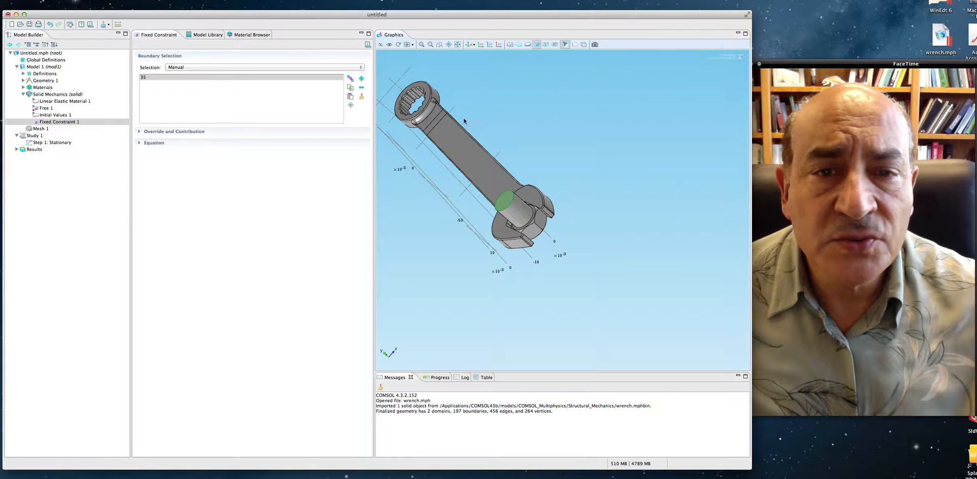
scroll(501, 195, "up", 3)
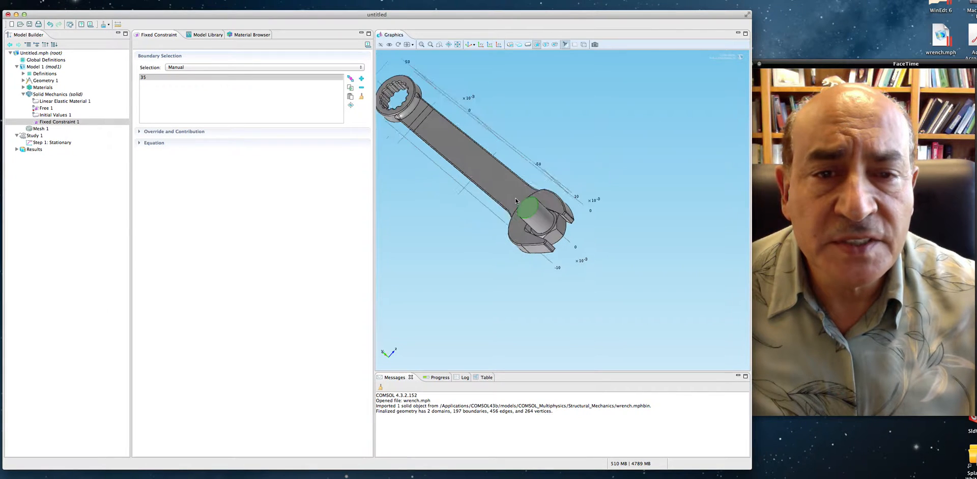
left_click(421, 44)
left_click(421, 44)
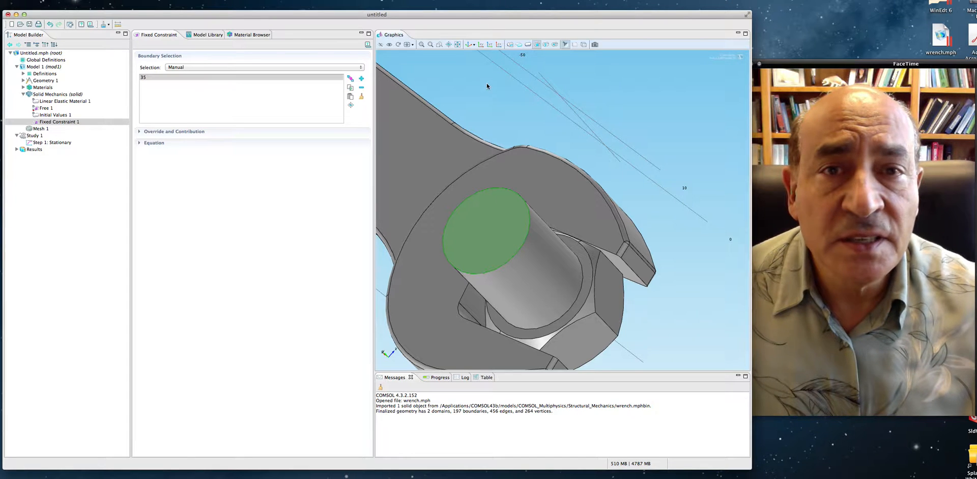
left_click(469, 45)
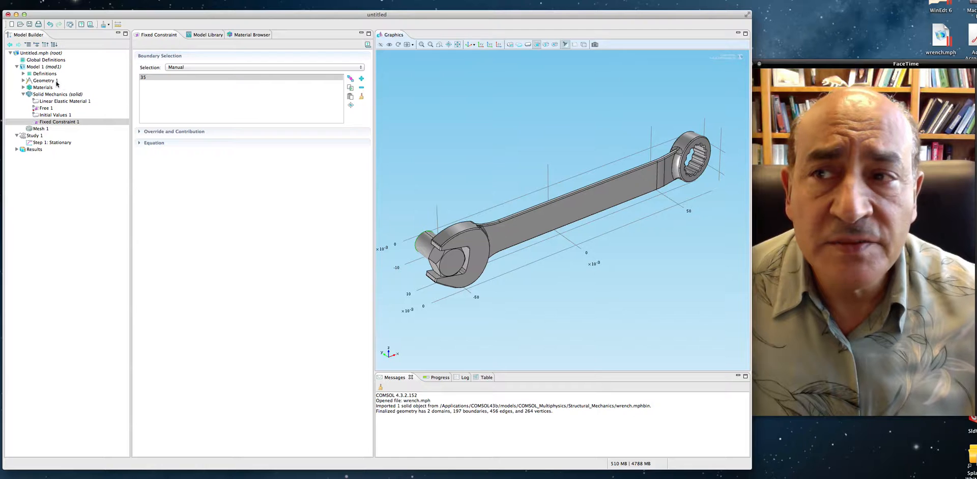
- Add a Parameters node under Global Definitions
left_click(23, 61)
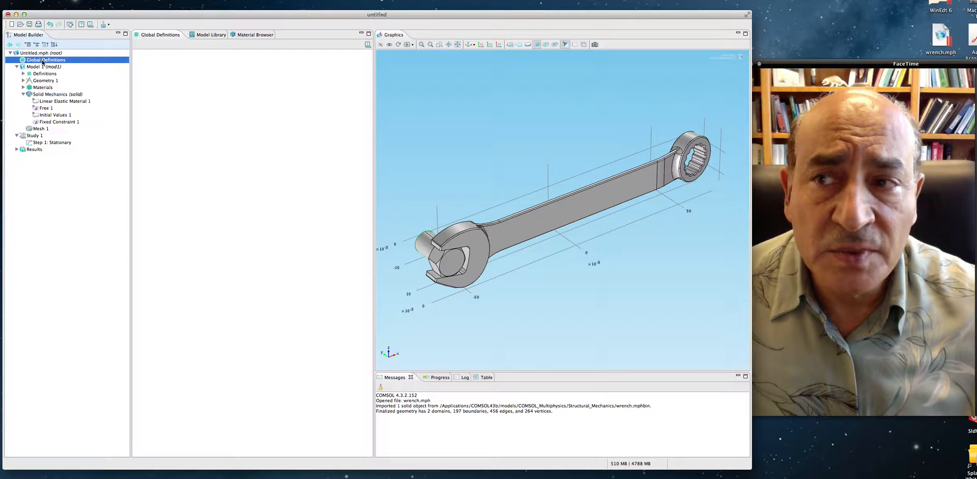
right_click(42, 62)
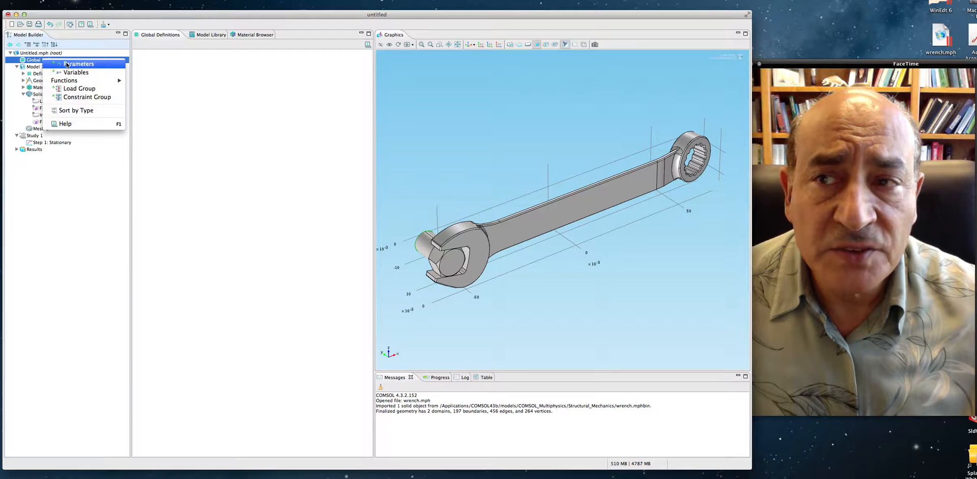
left_click(66, 64)
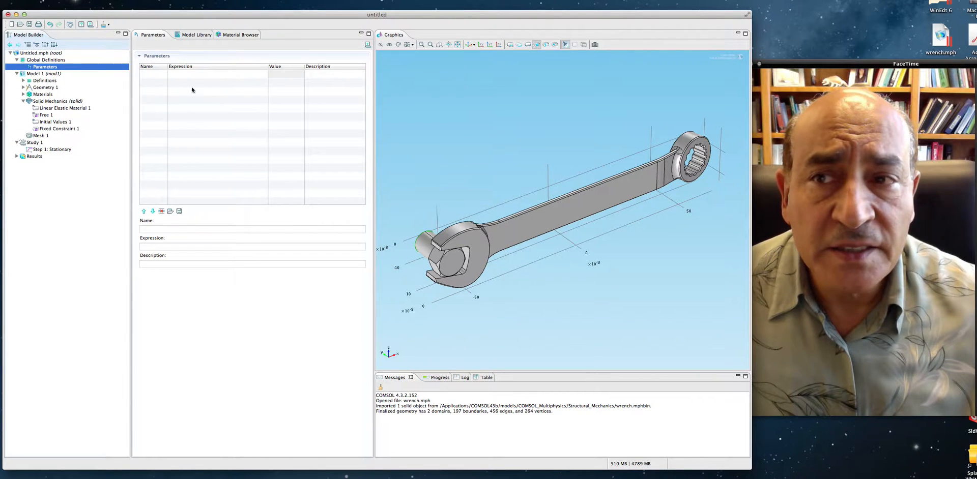
- Define a parameter F with the expression 150[MPa] and the description "Applied Force"
left_click(154, 74)
left_click(158, 75)
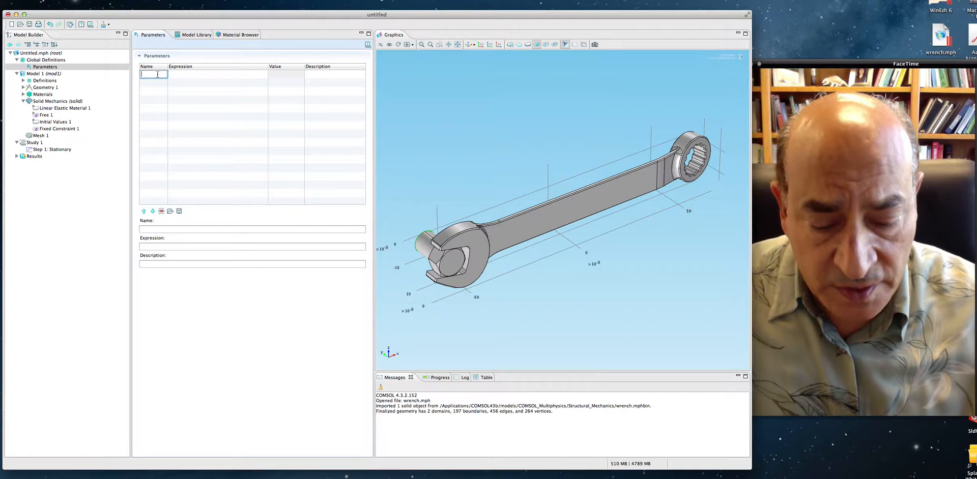
type("F")
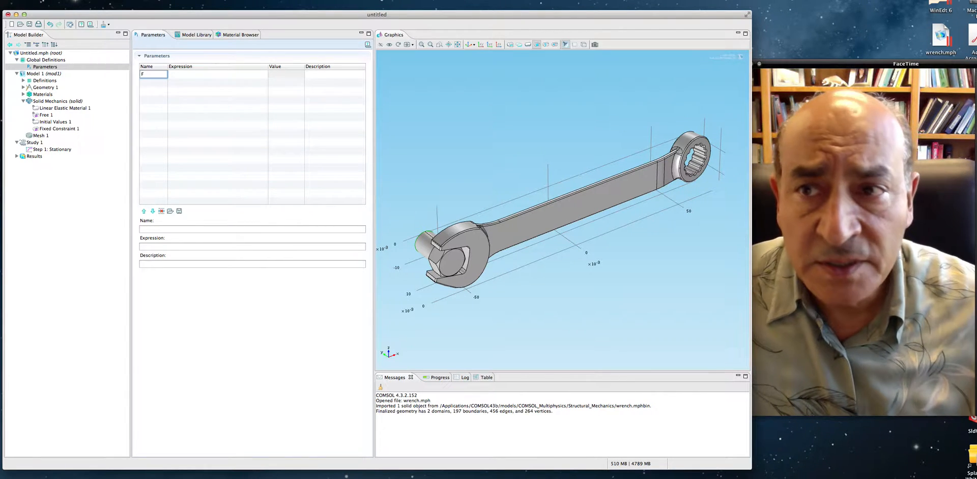
left_click(190, 75)
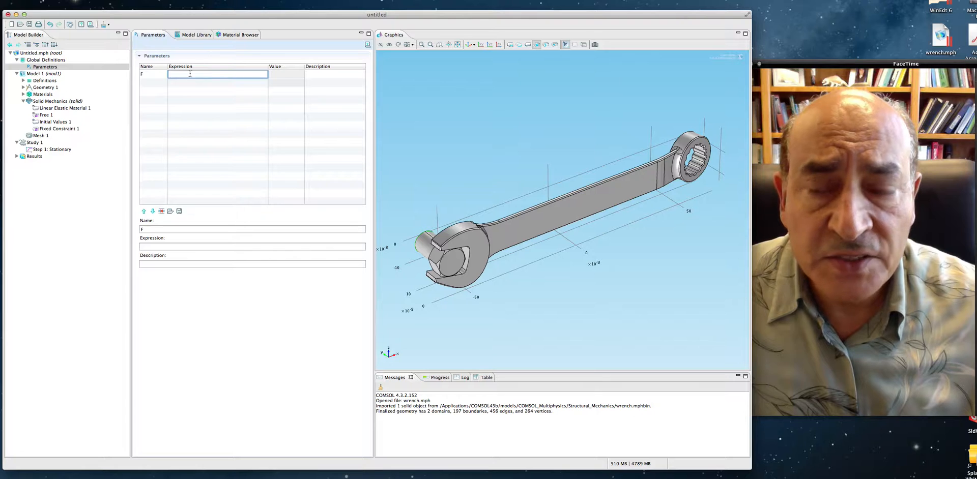
type("15")
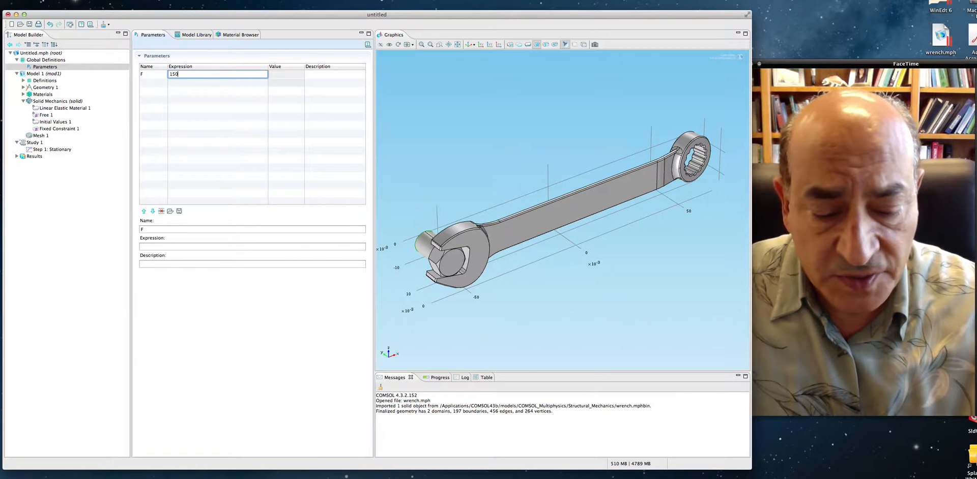
type("0")
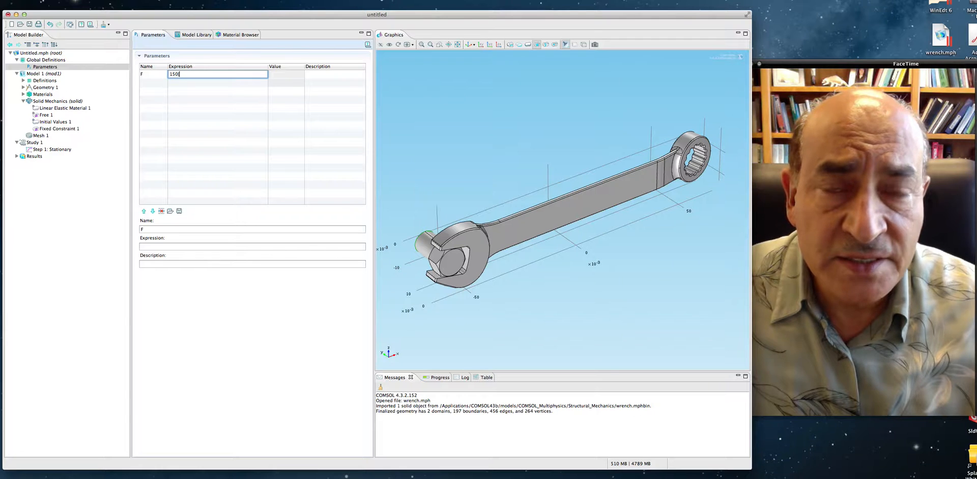
type("[N")
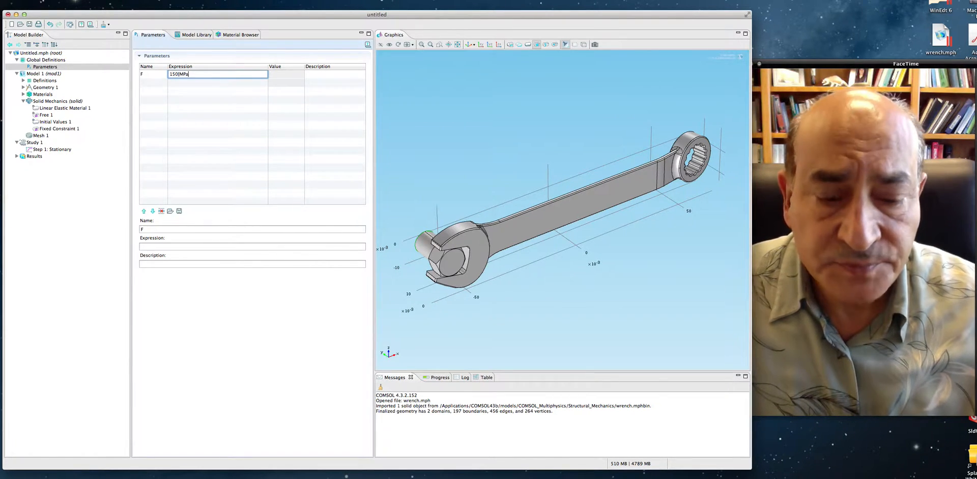
key("Tab")
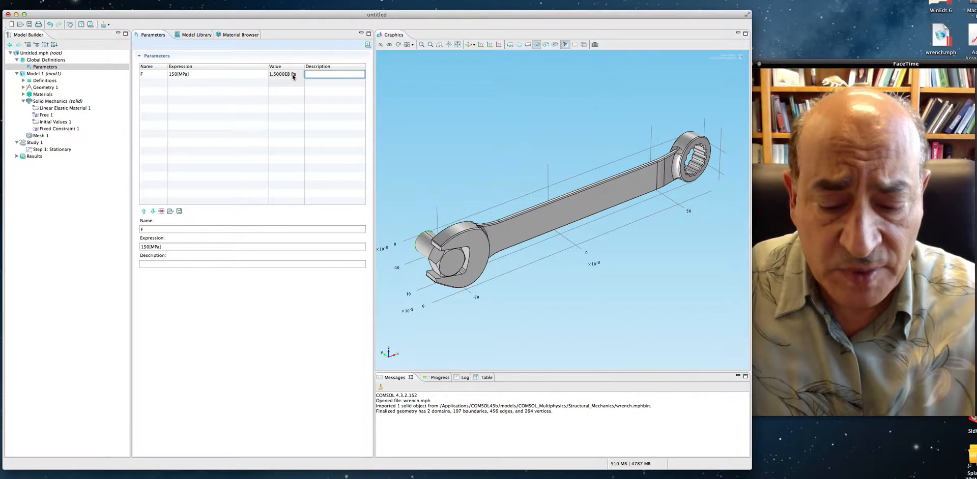
type("Applied")
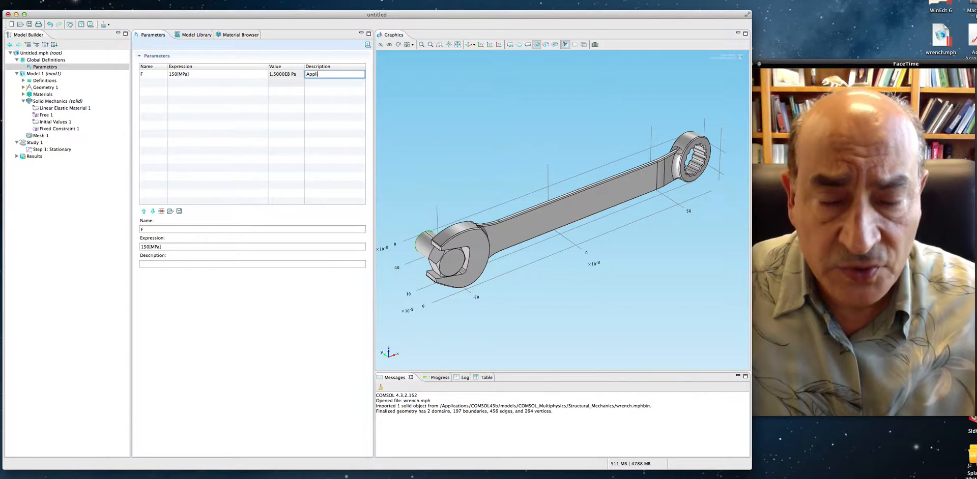
type(" Forcx")
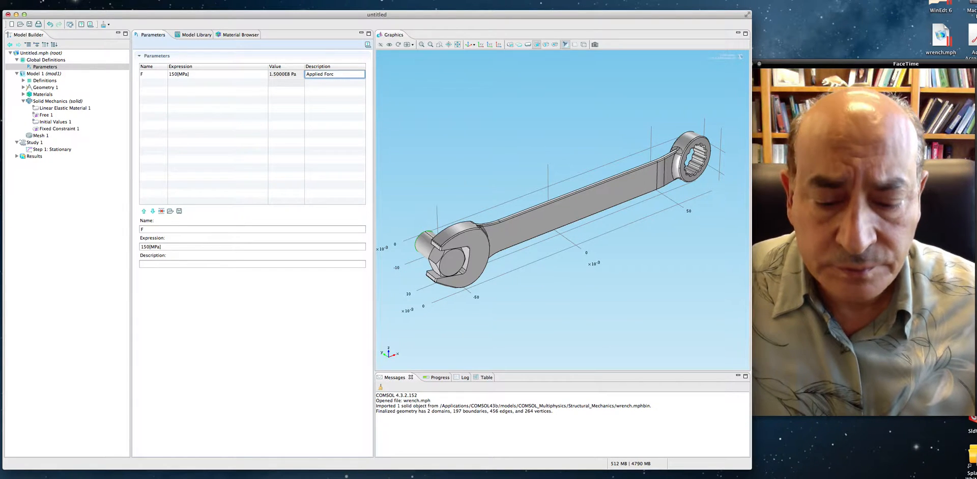
- Define a second parameter hd with the expression 1 and the description "divider parameter"
left_click(156, 83)
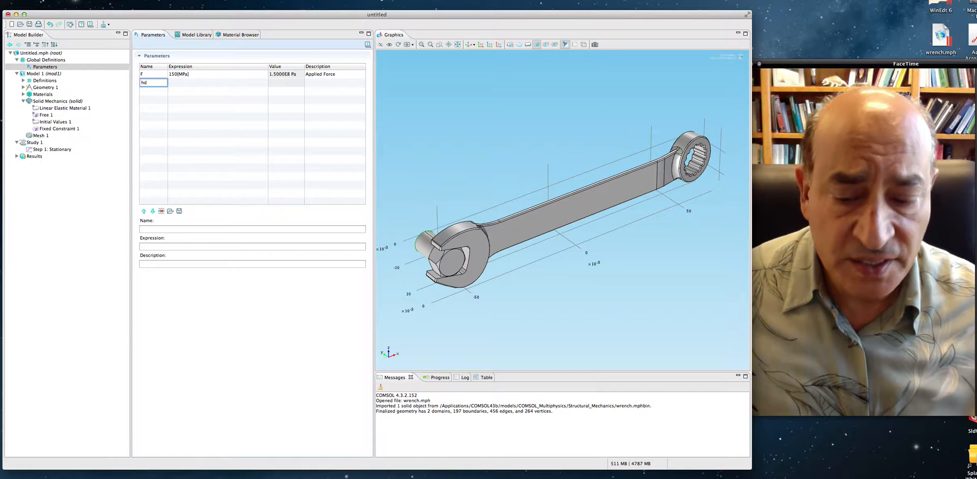
key("Tab")
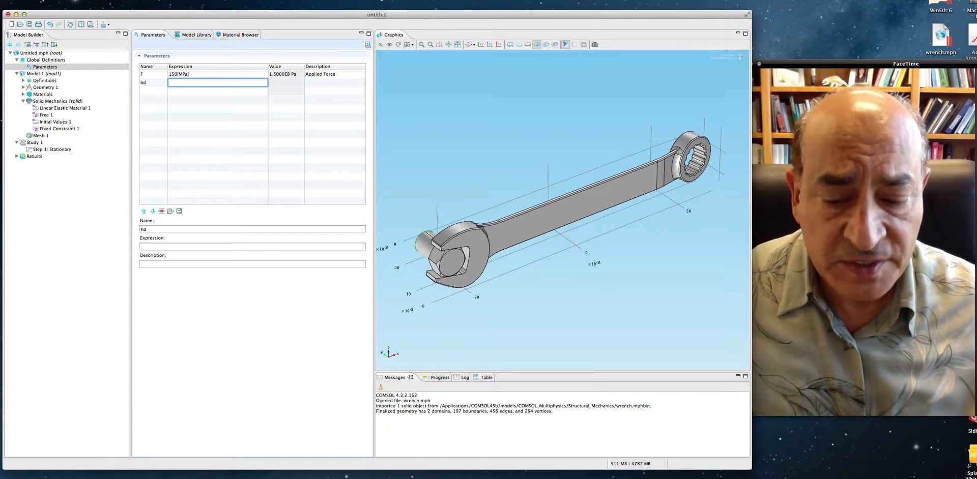
key("Tab")
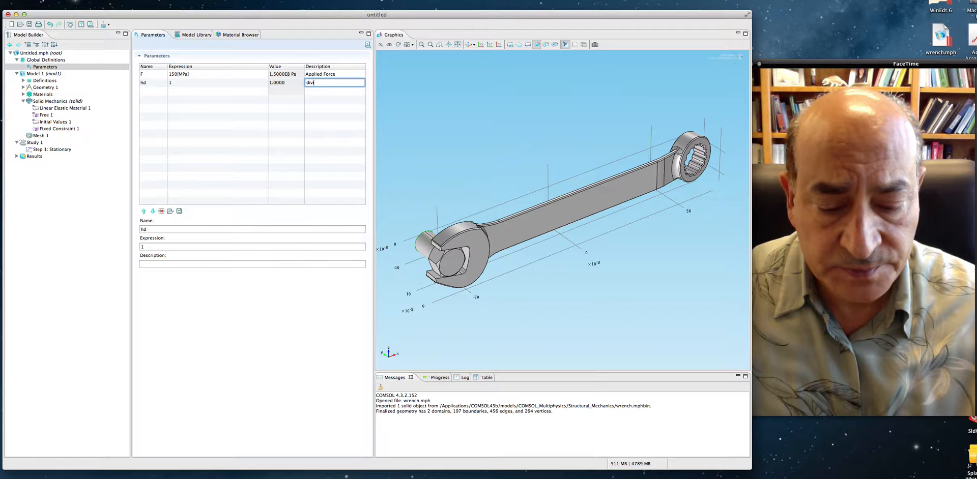
type("divider parameter")
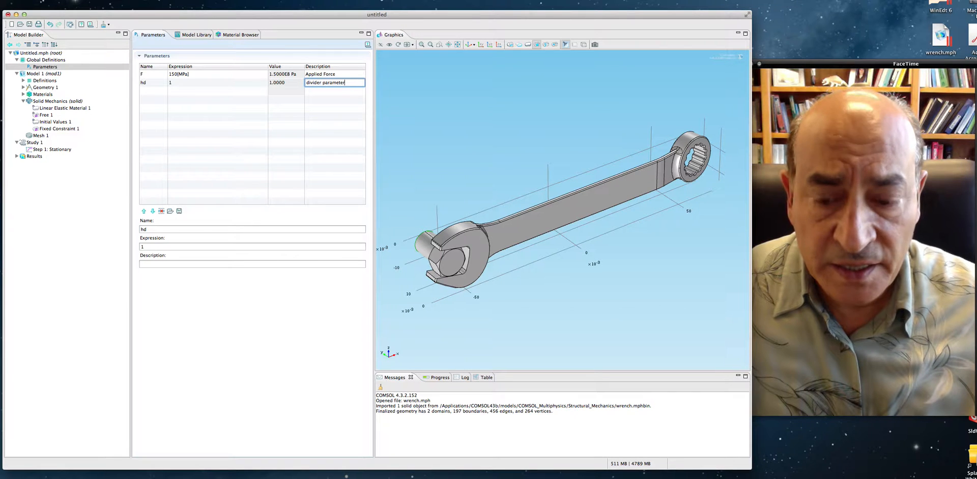
key("Tab")
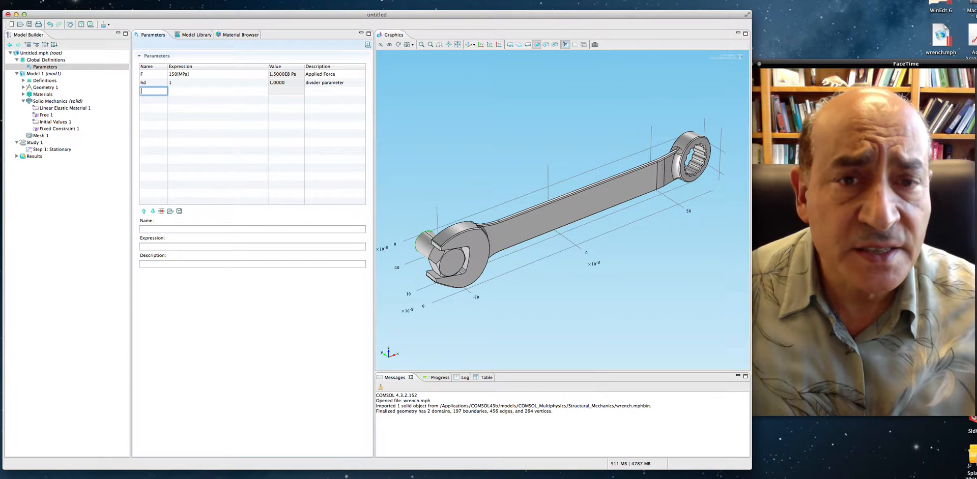
- Define a third parameter h0 with the expression 1[mm] and the description "initial mesh size"
type("H")
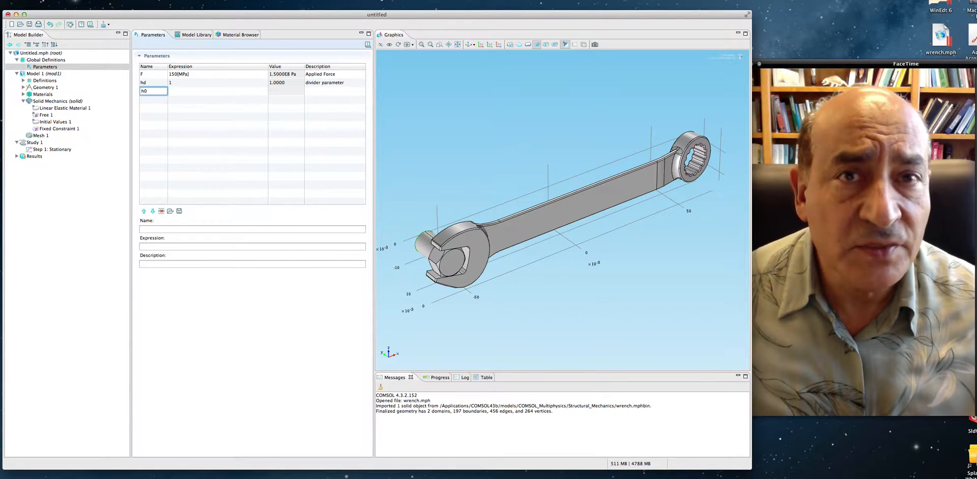
key("Tab")
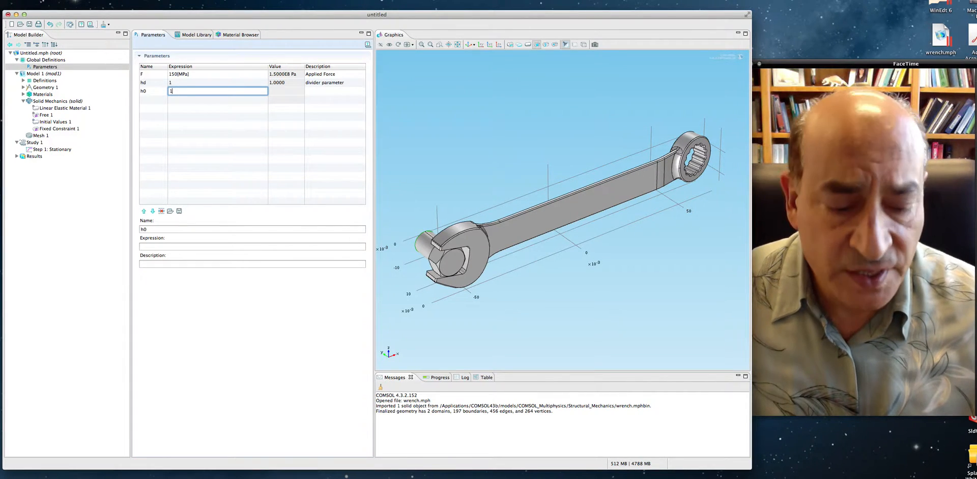
type("[mm")
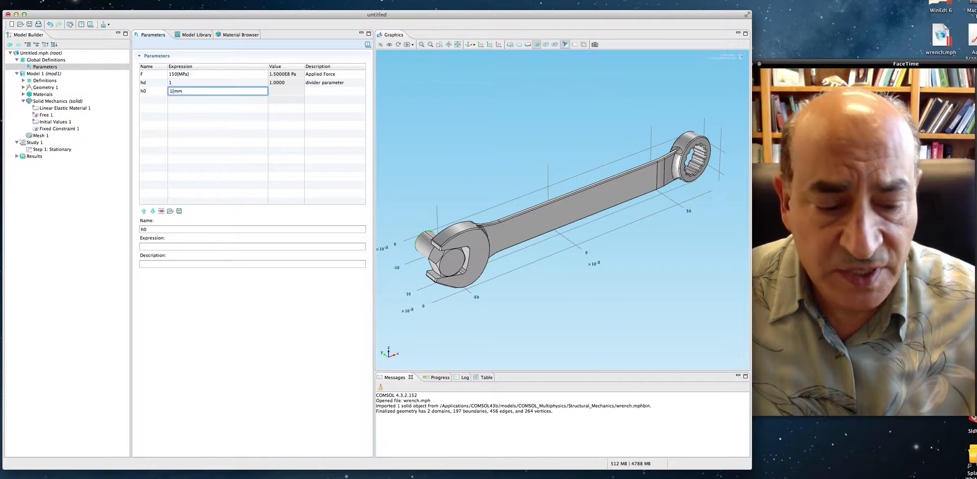
key("Tab")
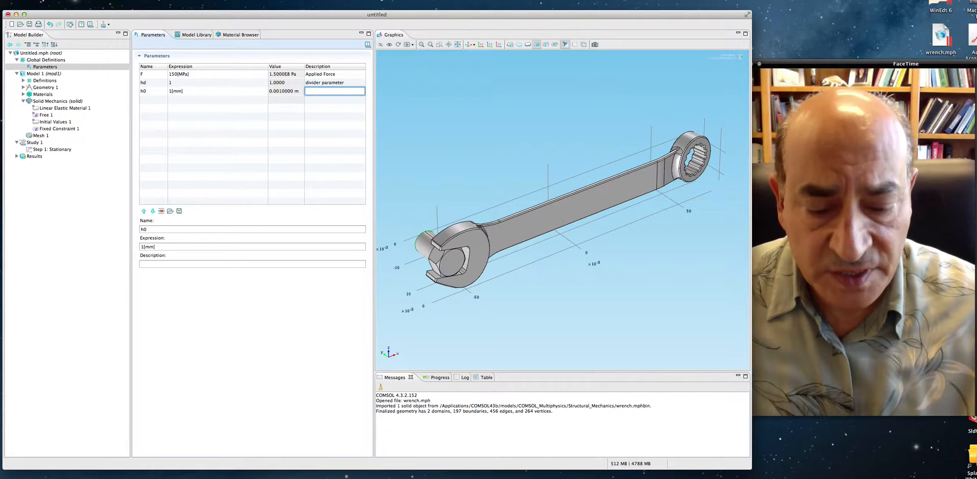
type("initial mesh z")
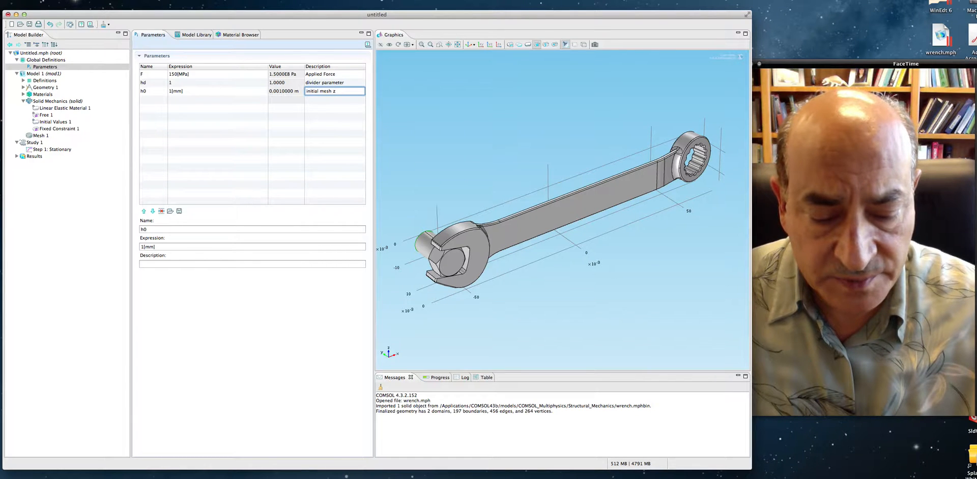
key("BackSpace")
type("size")
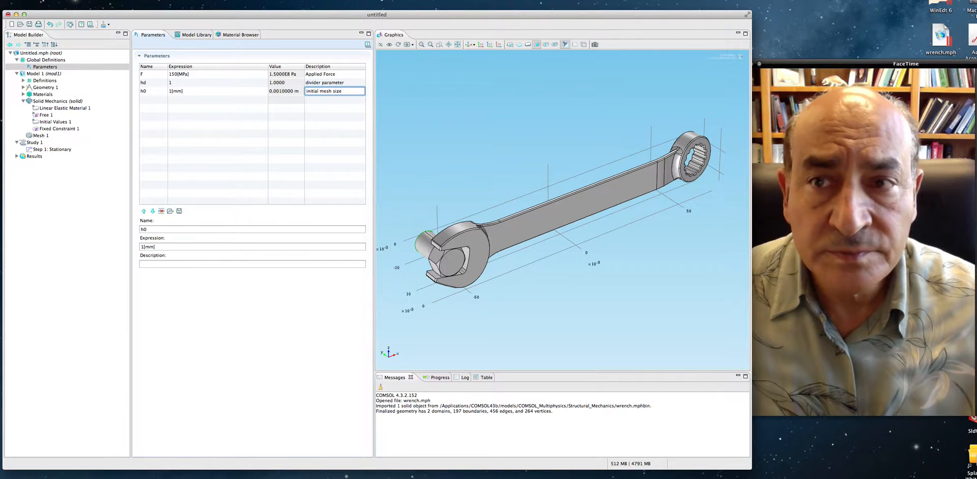
- Commit the description of parameter h0 and collapse the Global Definitions branch
left_click(216, 122)
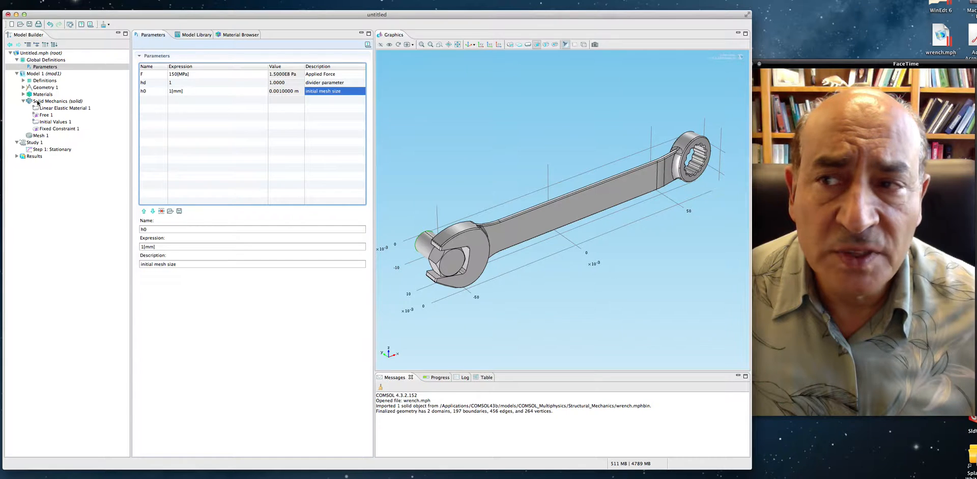
left_click(17, 60)
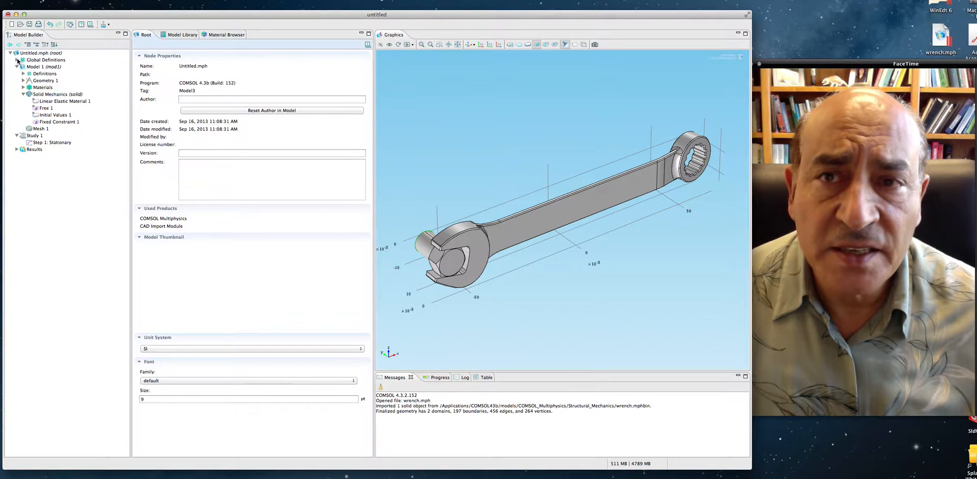
- Review the domains and property values assigned to the Structural steel material
left_click(23, 88)
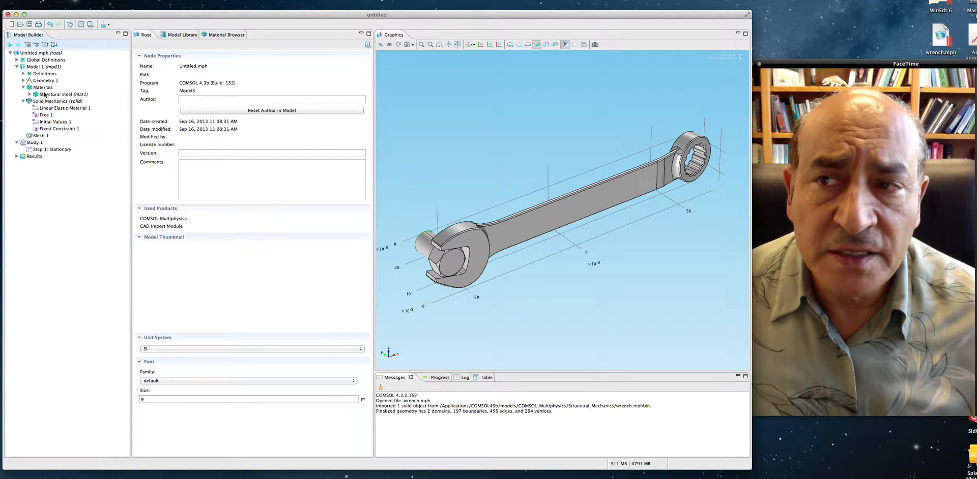
left_click(45, 94)
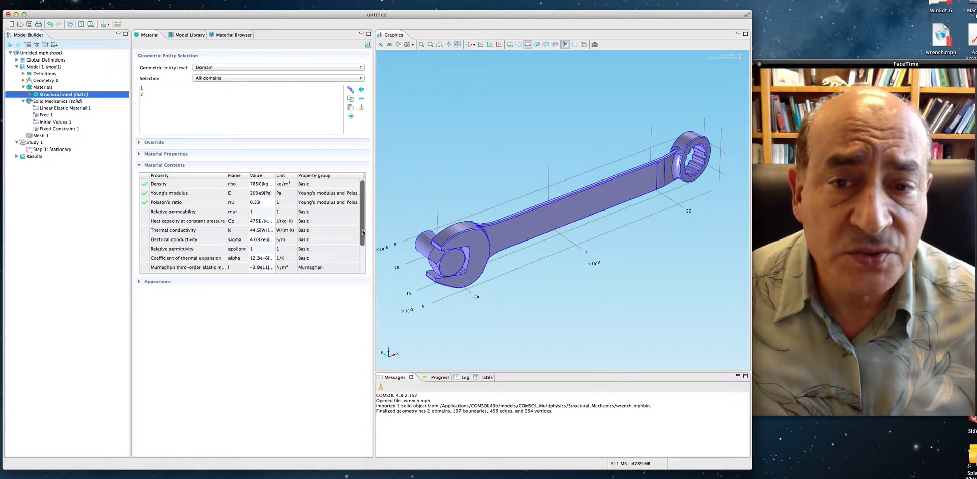
scroll(326, 240, "down", 3)
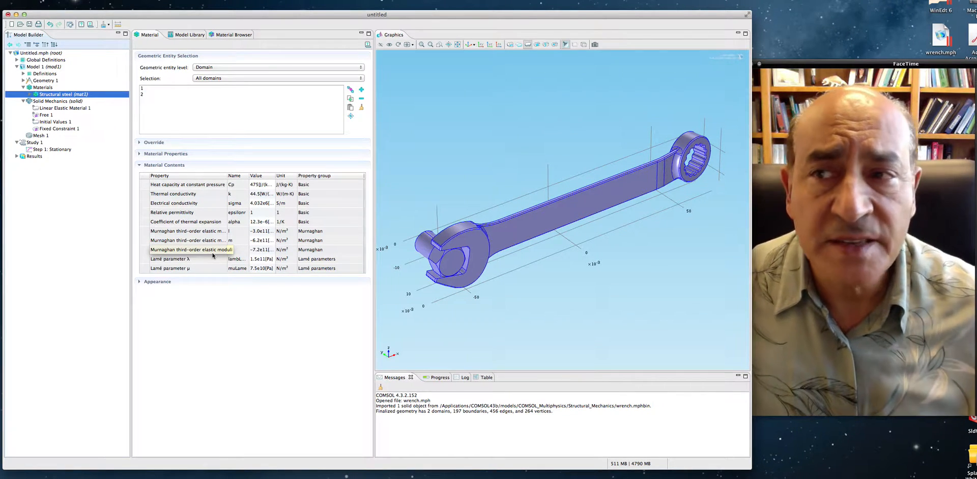
left_click(22, 87)
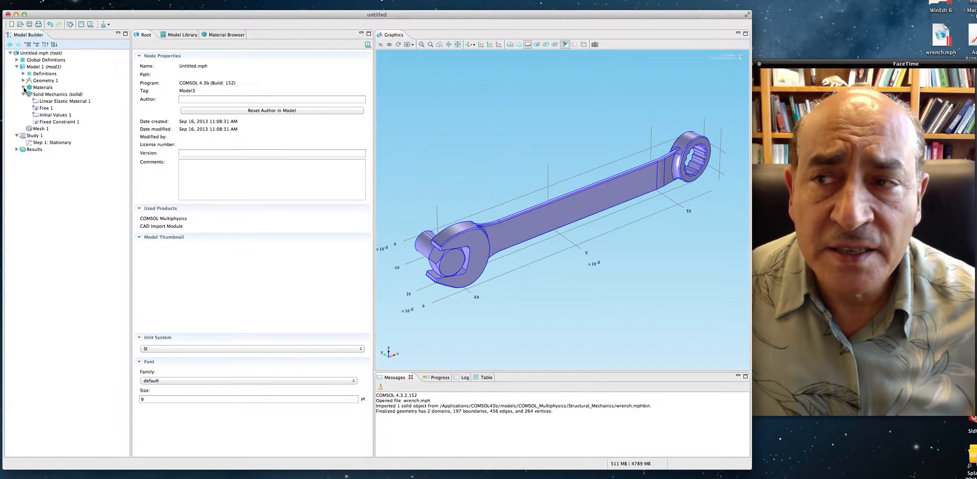
left_click(23, 87)
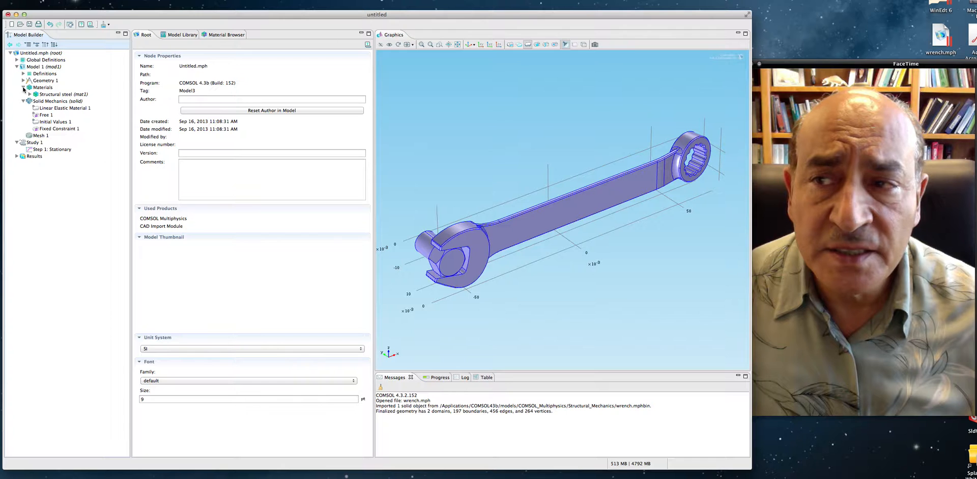
left_click(23, 87)
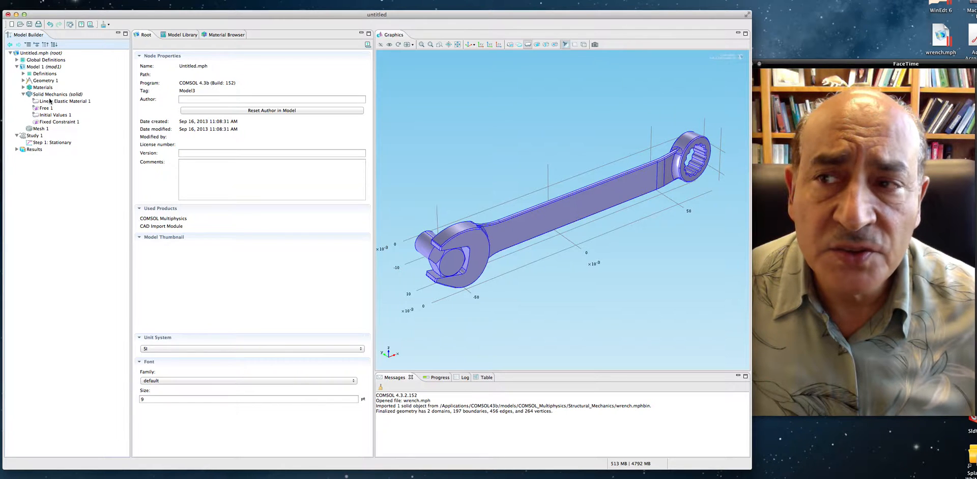
- Highlight domains 1 and 2 of Solid Mechanics in turn to check which part each one covers
left_click(46, 95)
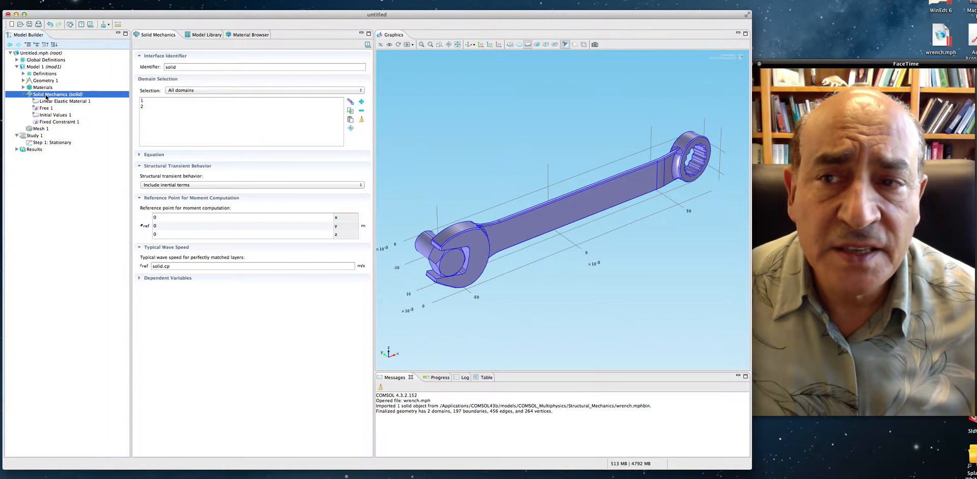
left_click(148, 101)
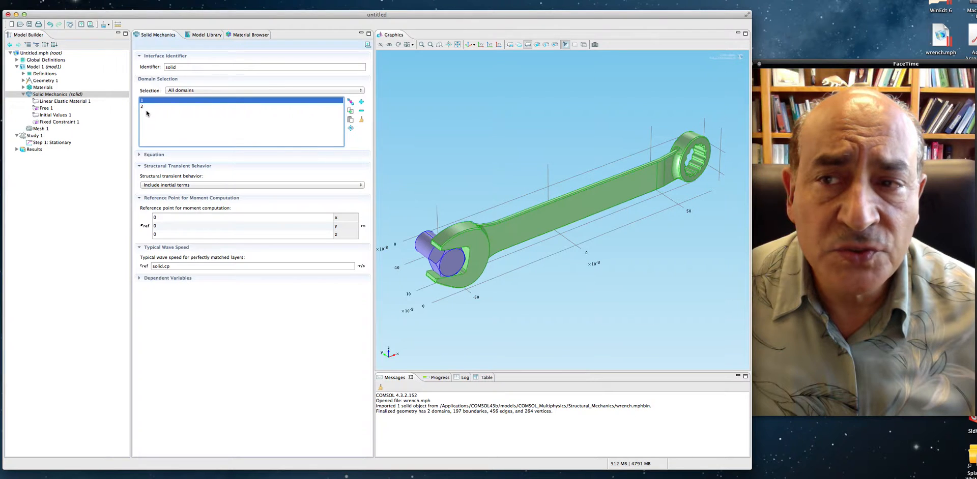
left_click(147, 113)
left_click(144, 101)
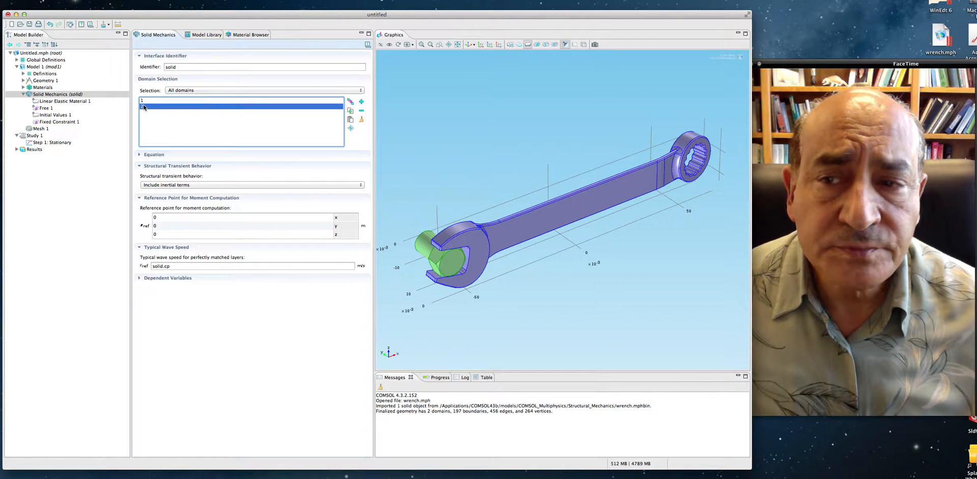
- Inspect the Linear Elastic Material, Free, Initial Values and Fixed Constraint nodes, including the constrained end face of the bolt
left_click(60, 103)
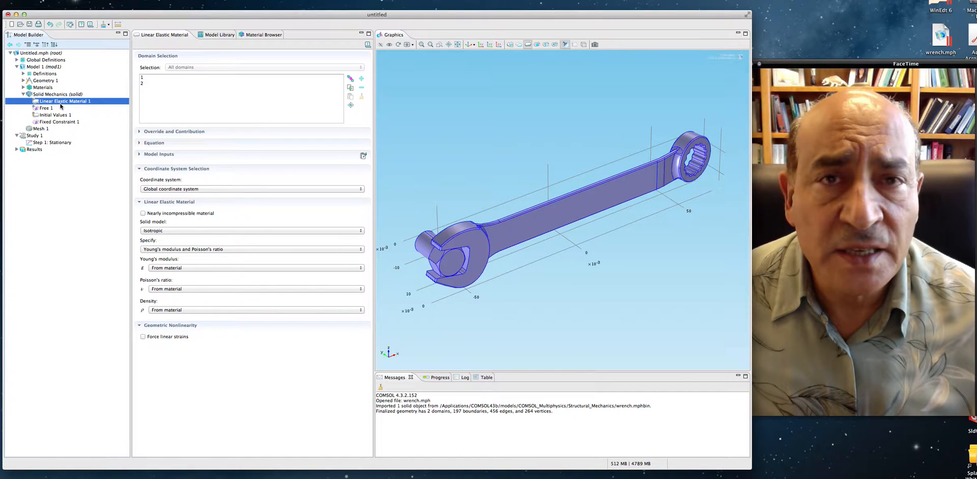
left_click(45, 109)
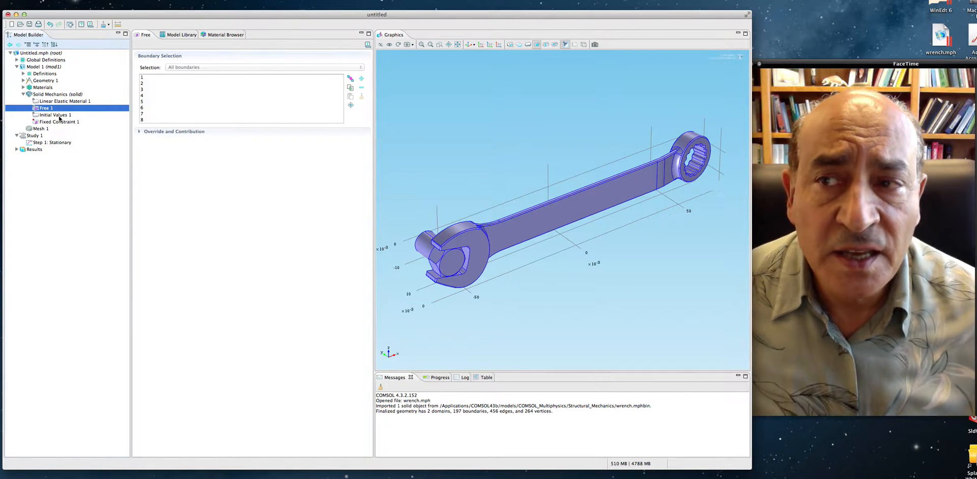
left_click(45, 117)
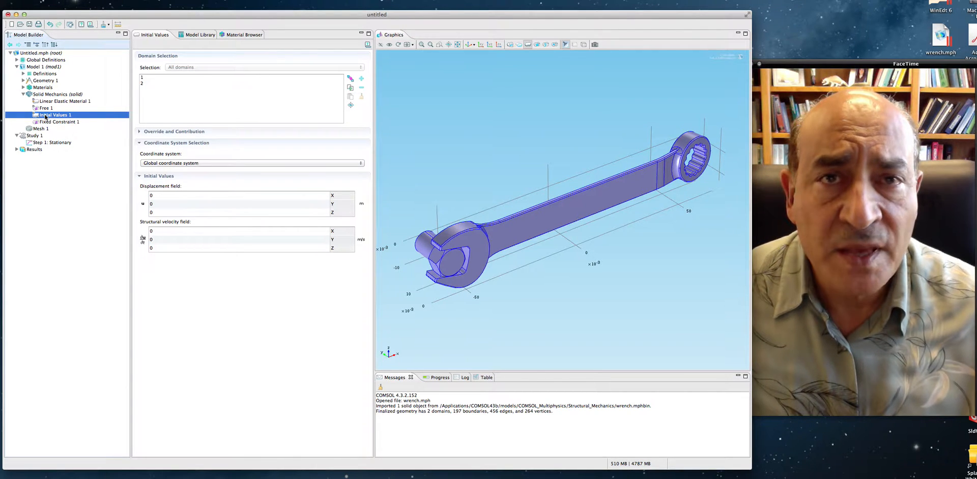
left_click(50, 123)
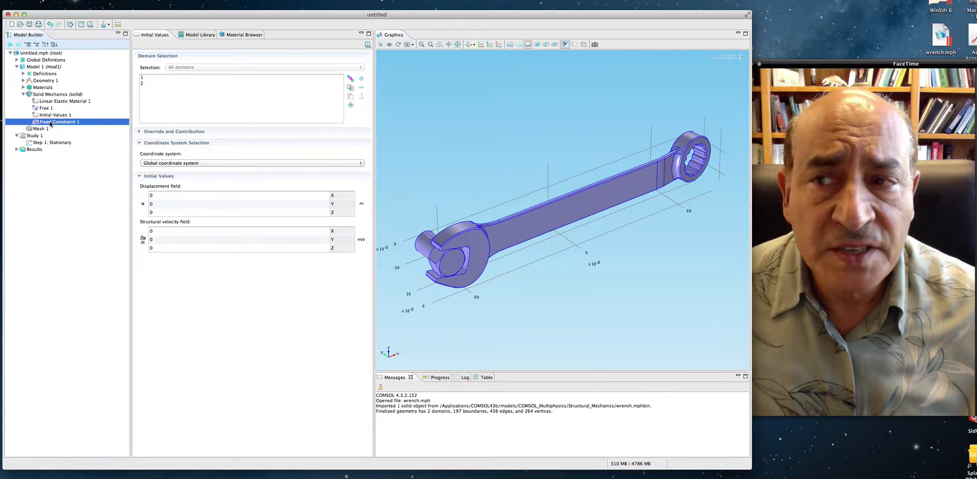
left_click(425, 240)
left_click_drag(468, 260, 526, 280)
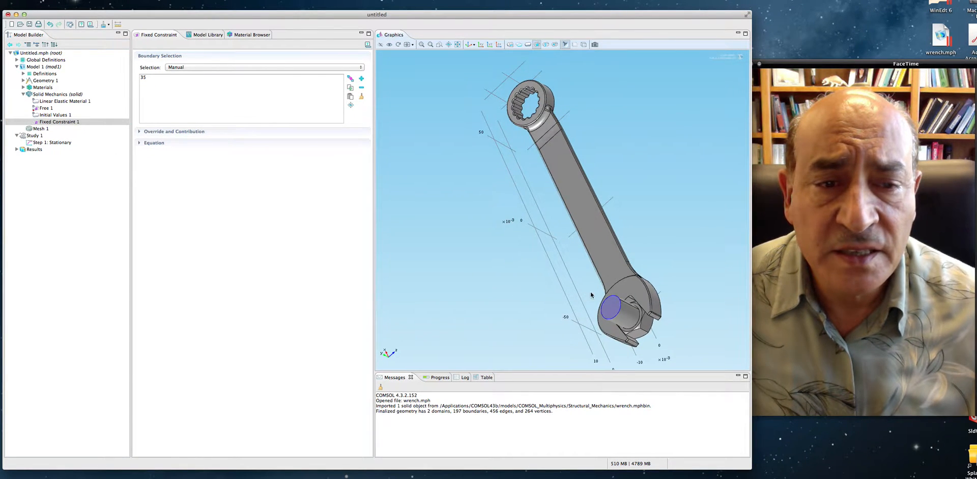
left_click_drag(623, 314, 508, 149)
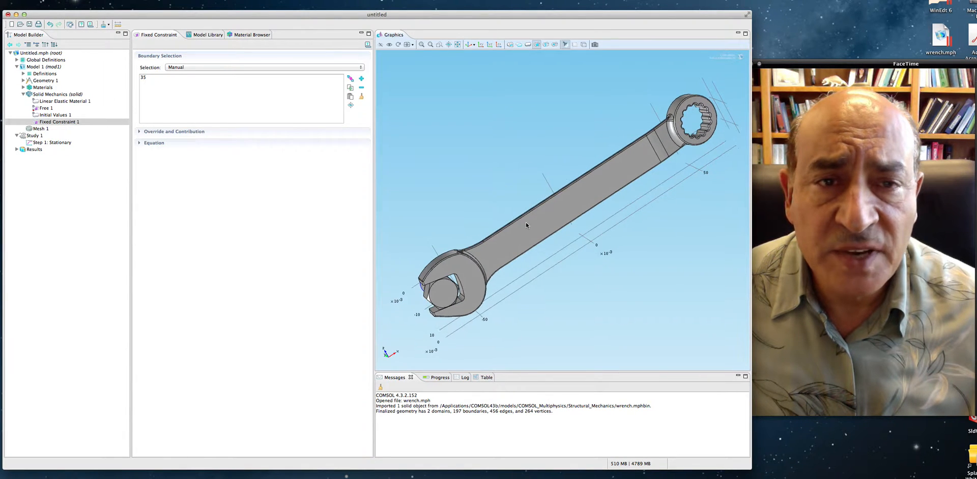
- Add a Boundary Load condition to Solid Mechanics, with the wrench's closed ring end in view
left_click(469, 45)
right_click_drag(596, 163, 461, 196)
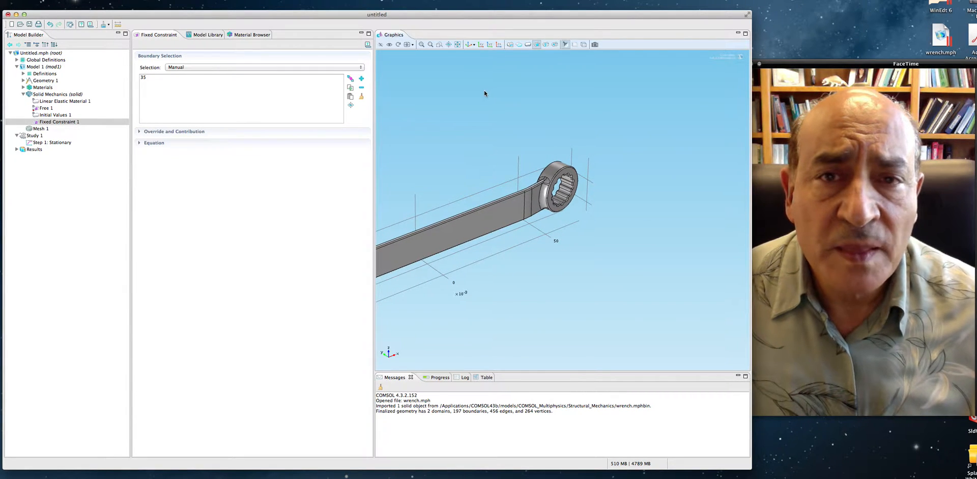
left_click(422, 45)
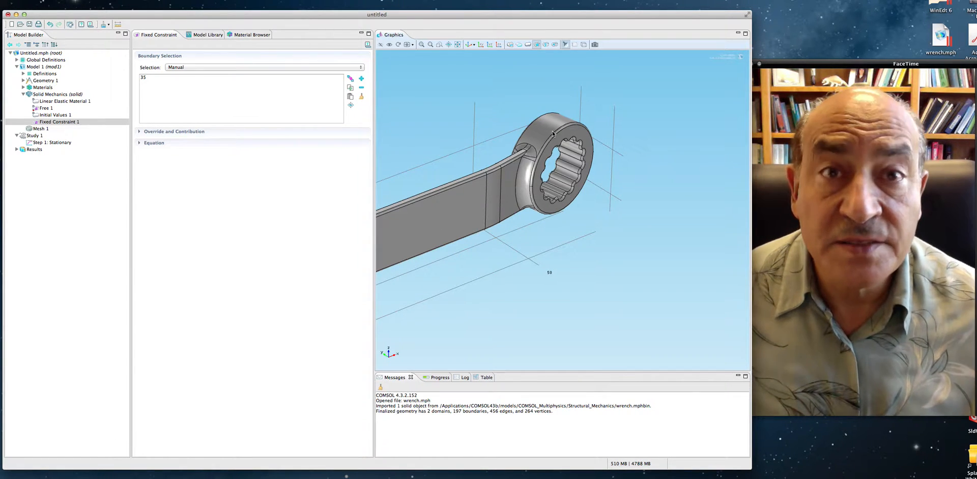
left_click(44, 94)
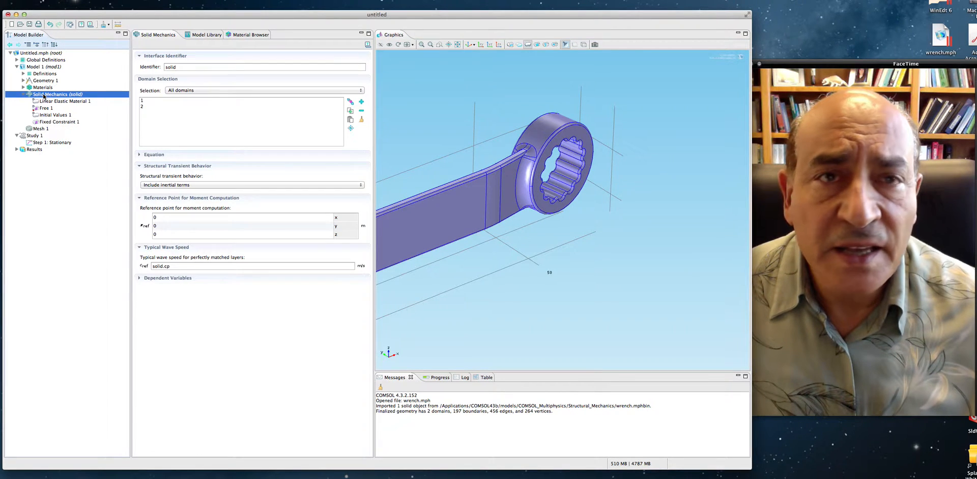
right_click(44, 96)
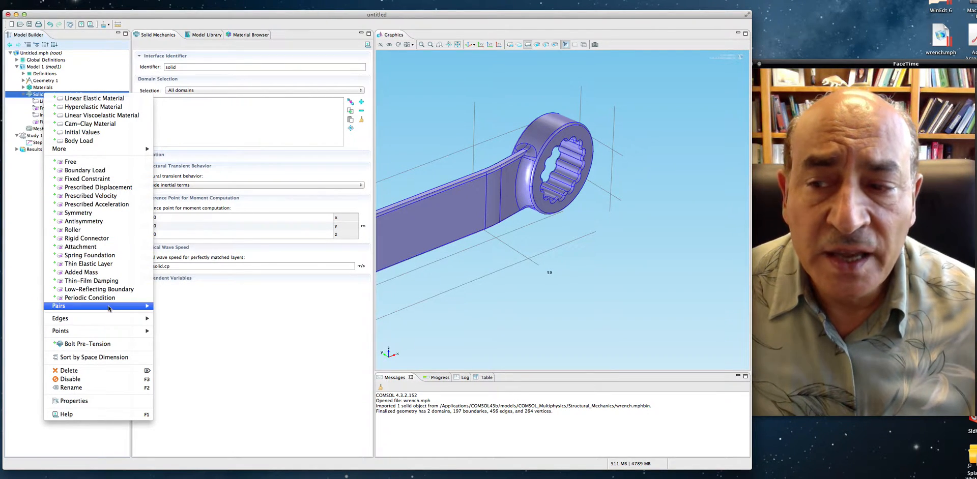
mouse_move(108, 308)
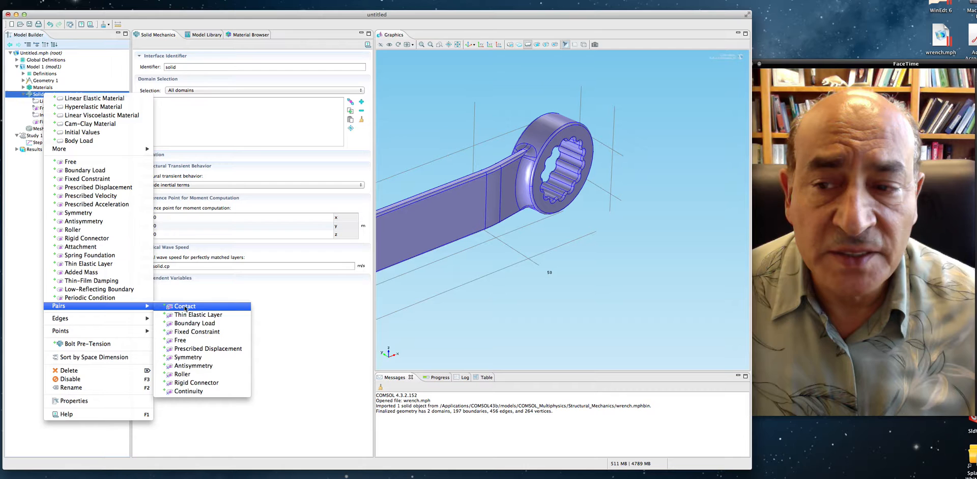
mouse_move(126, 322)
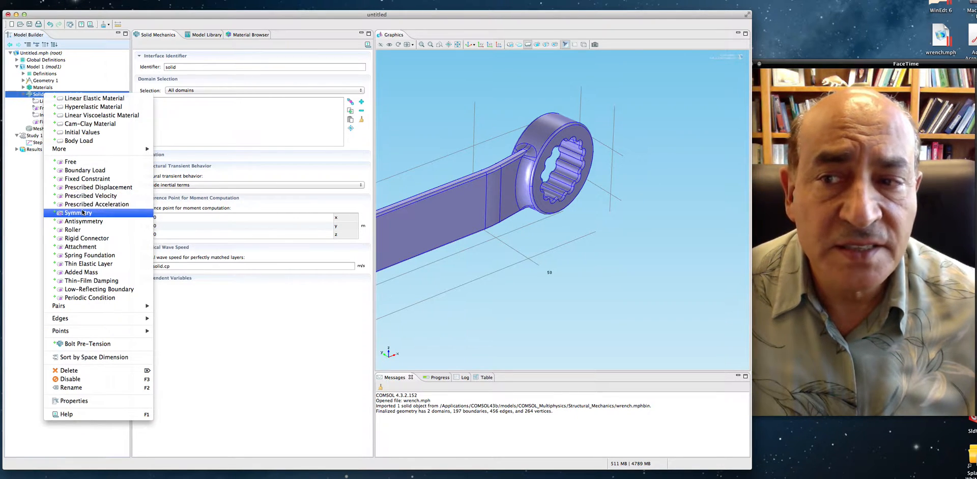
left_click(94, 171)
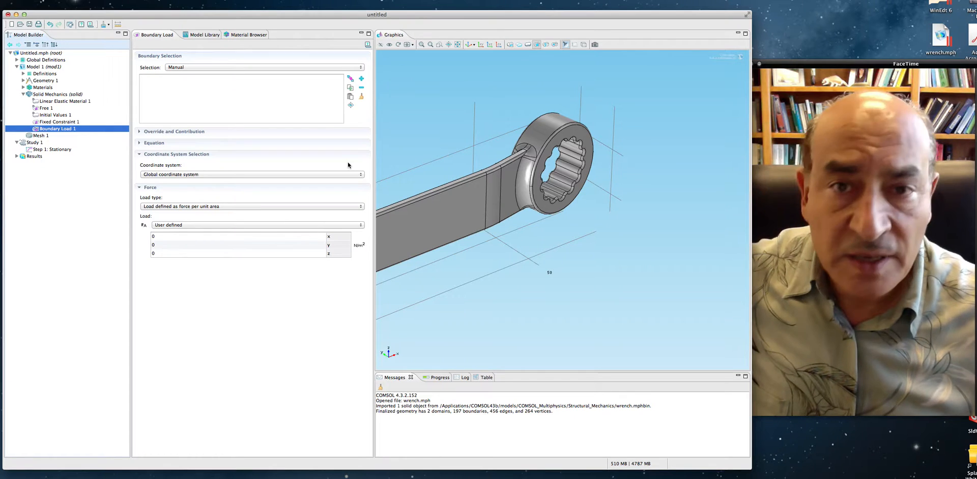
- Assign the upper outer face of the wrench's ring end, boundary 111, to the boundary load
left_click(552, 129)
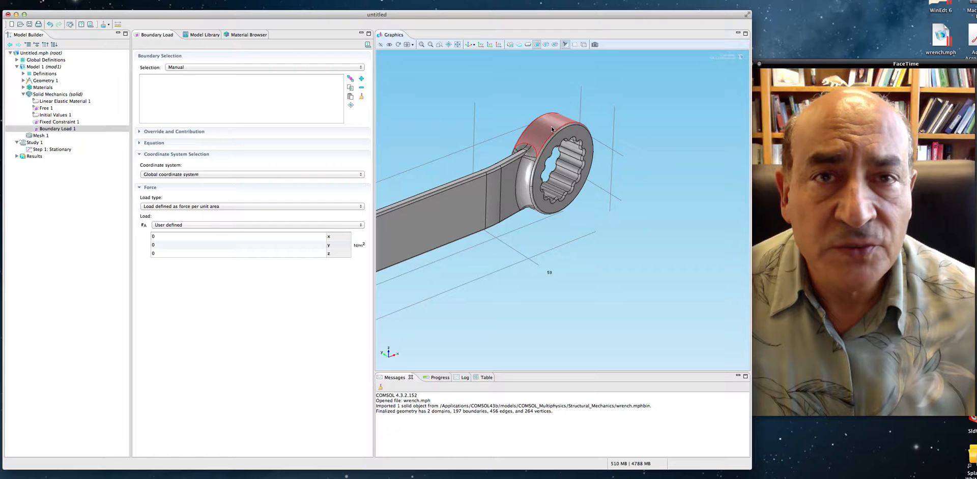
left_click(551, 130)
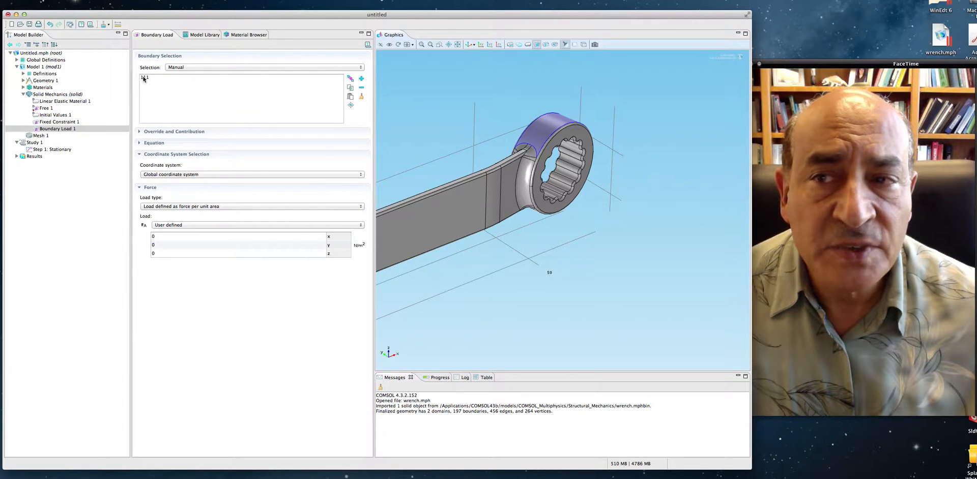
left_click(187, 108)
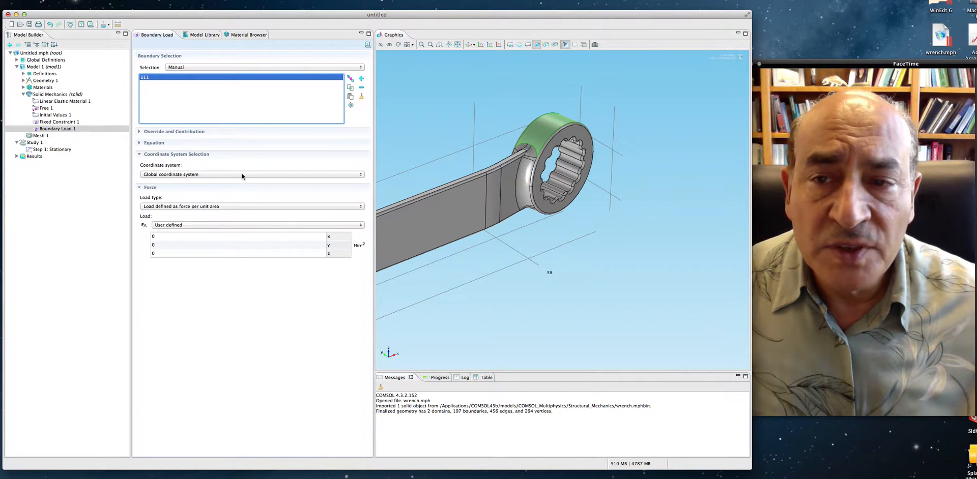
- Set the boundary load type to Total force and its z component to -F
left_click(250, 207)
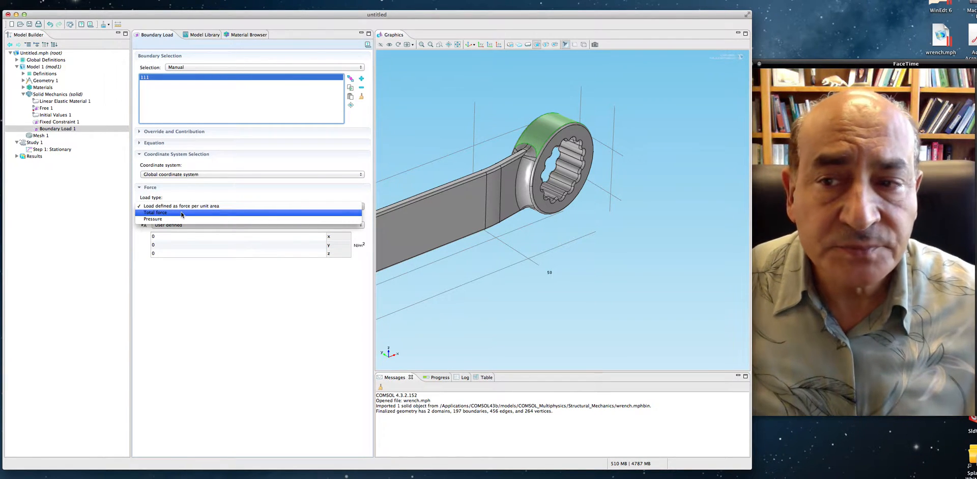
key("Escape")
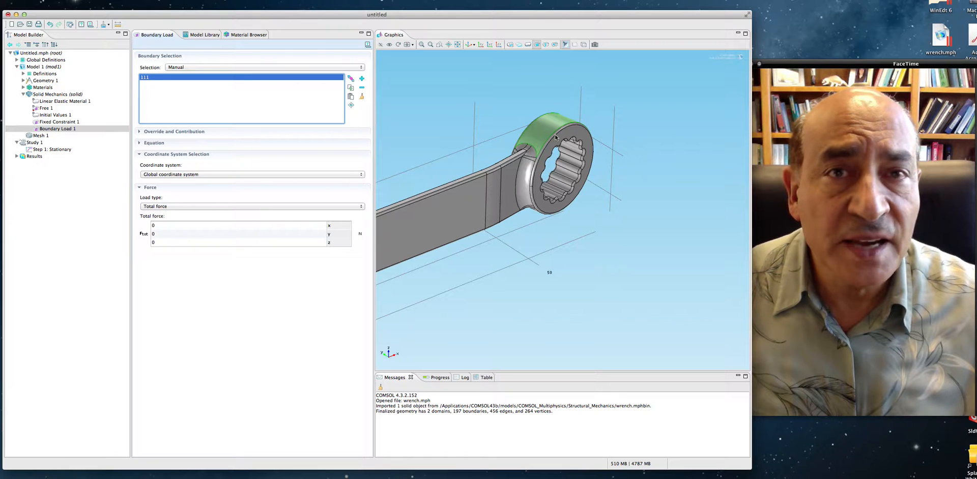
left_click(179, 227)
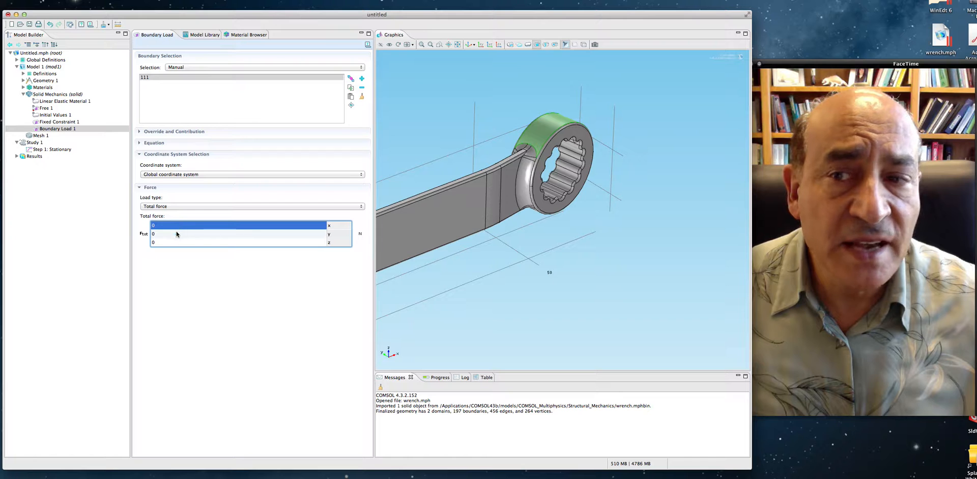
left_click(178, 235)
left_click(172, 244)
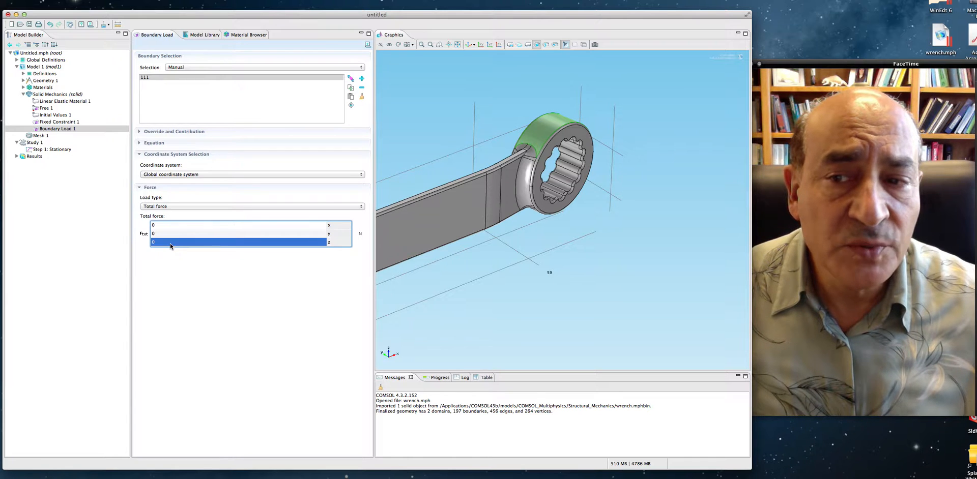
left_click(175, 243)
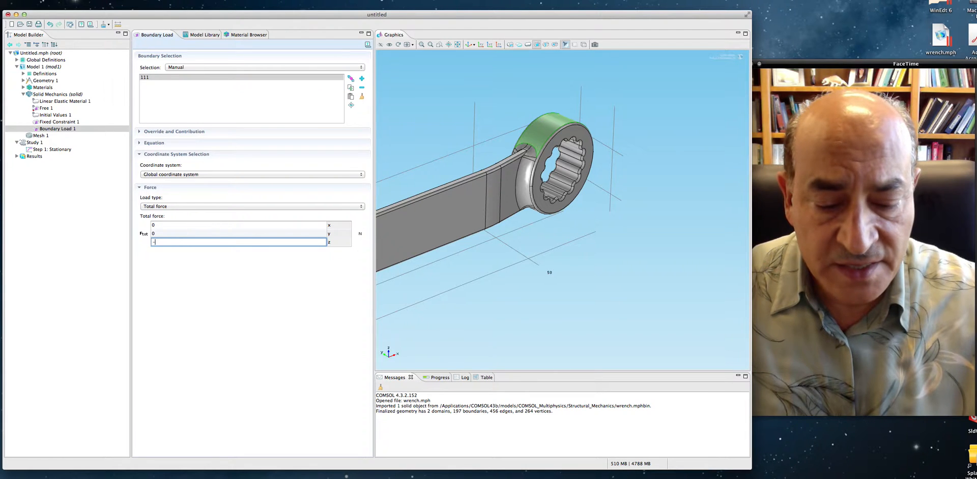
type("-F")
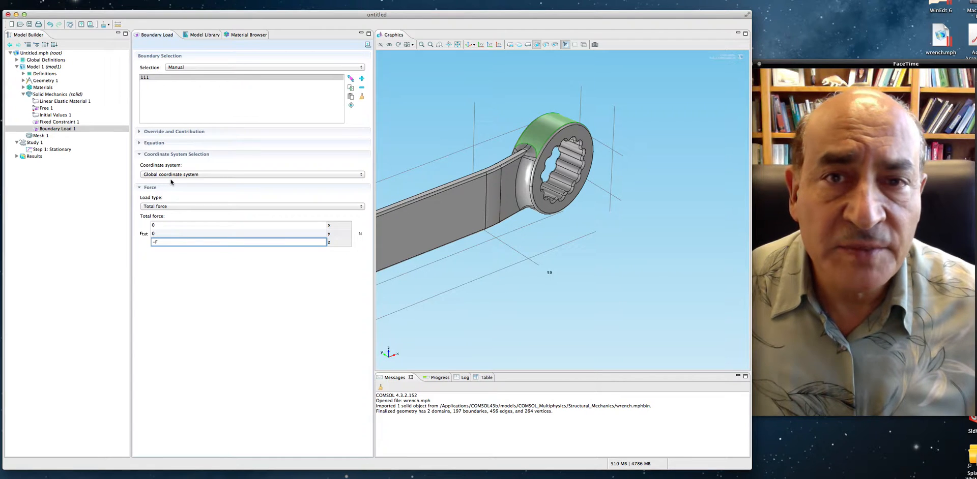
- Show the settings of the Stationary study step and collapse the Solid Mechanics branch
left_click(56, 150)
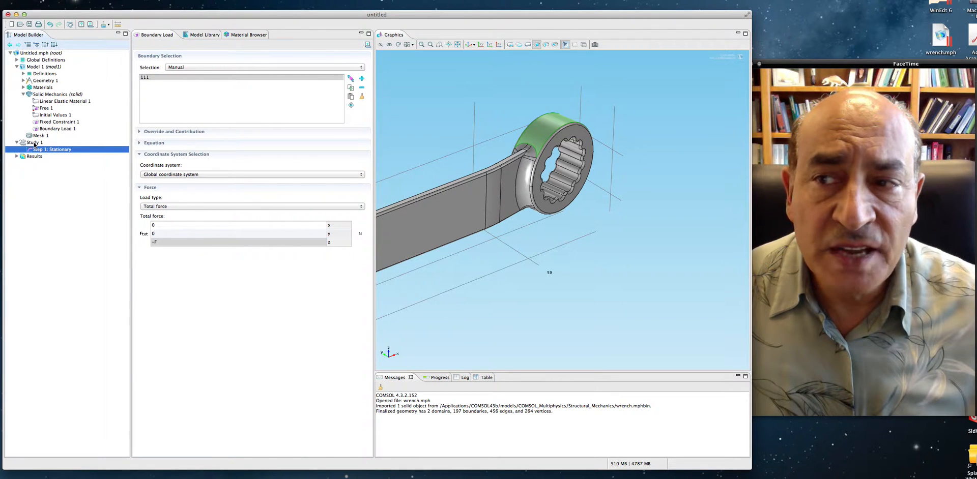
left_click(23, 95)
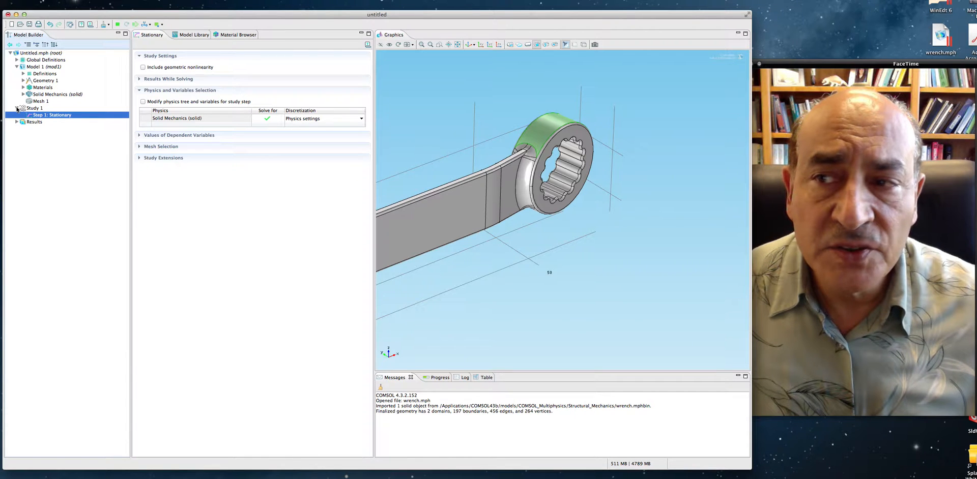
left_click(17, 108)
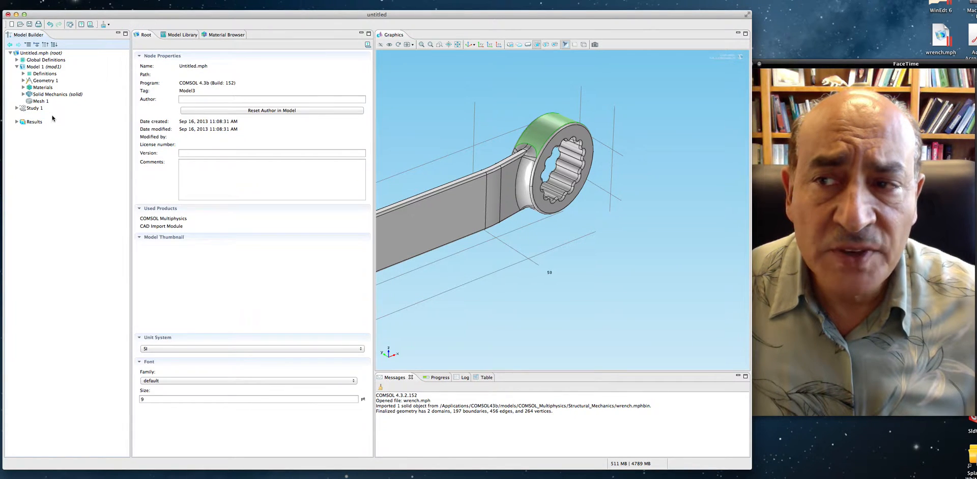
left_click(17, 108)
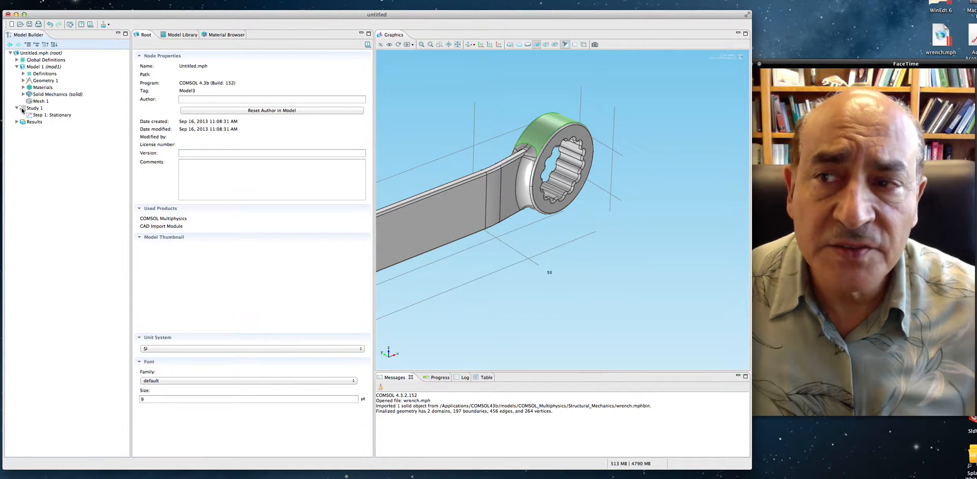
left_click(38, 115)
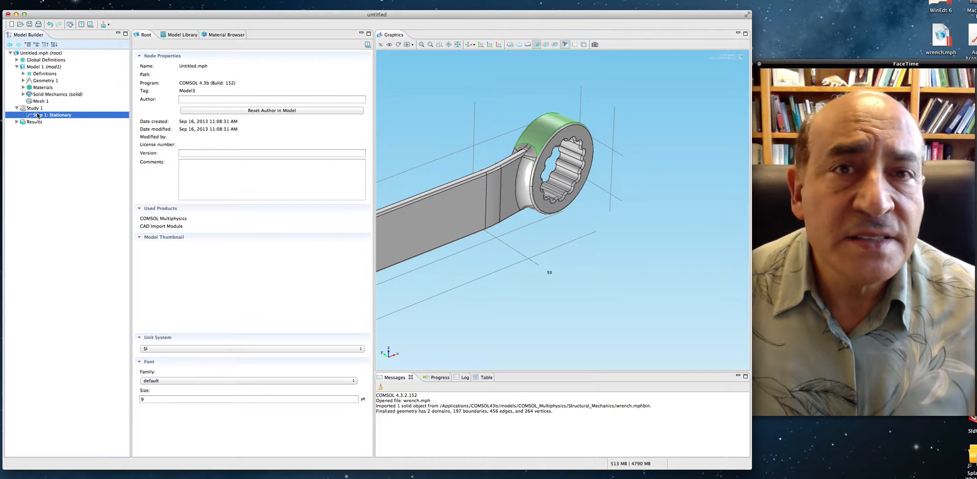
- Build the physics-controlled mesh with Normal element size for the whole wrench and bolt
left_click(458, 44)
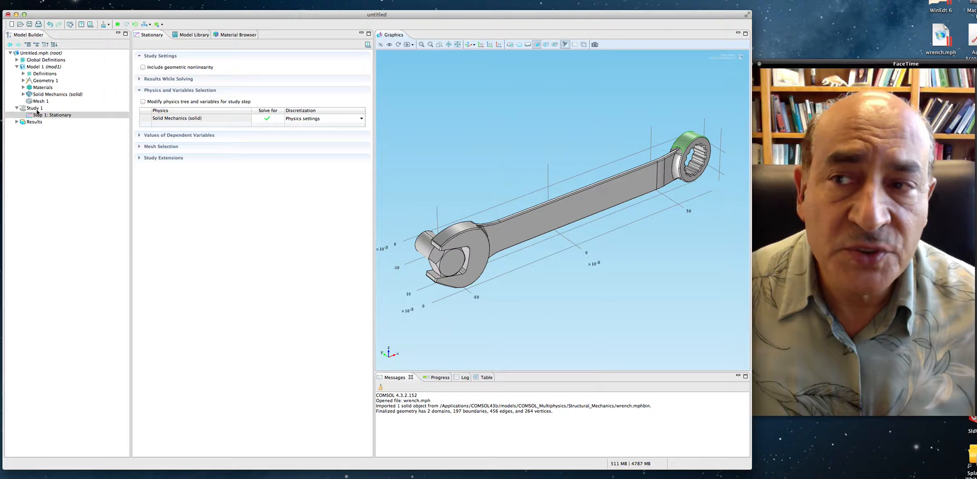
left_click(39, 102)
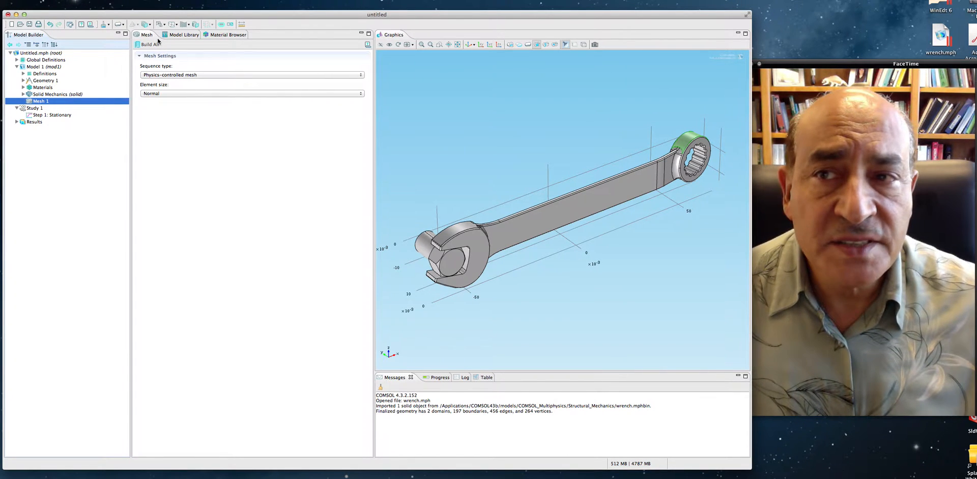
left_click(146, 45)
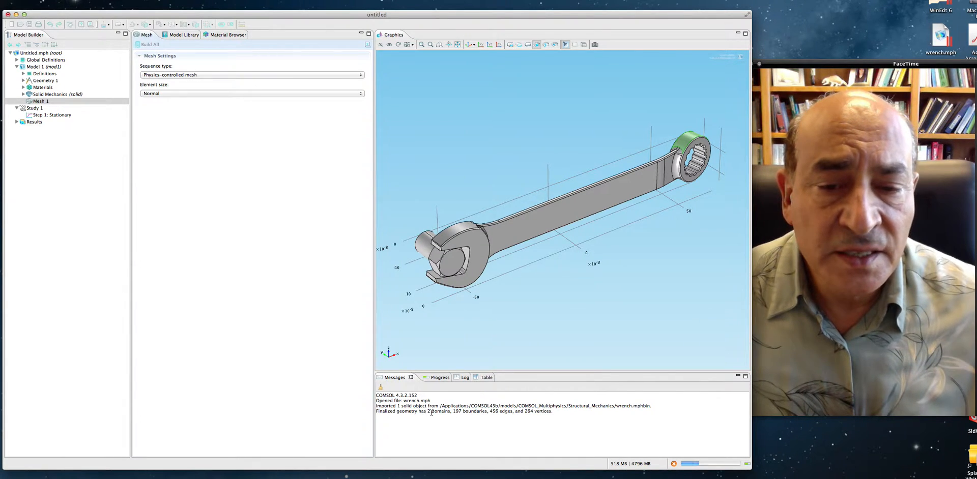
left_click_drag(426, 412, 474, 412)
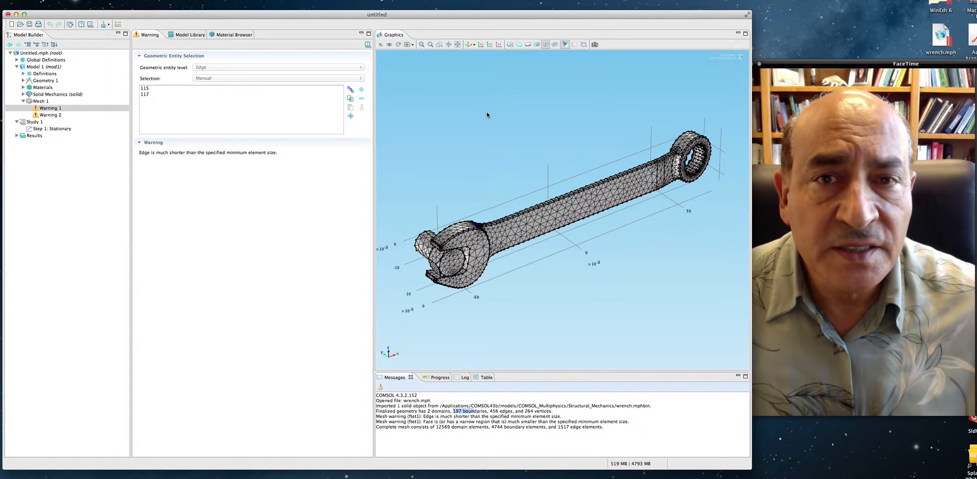
- Examine the mesh on the wrench handle up close and from another angle, and restore the default 3D view
left_click(421, 45)
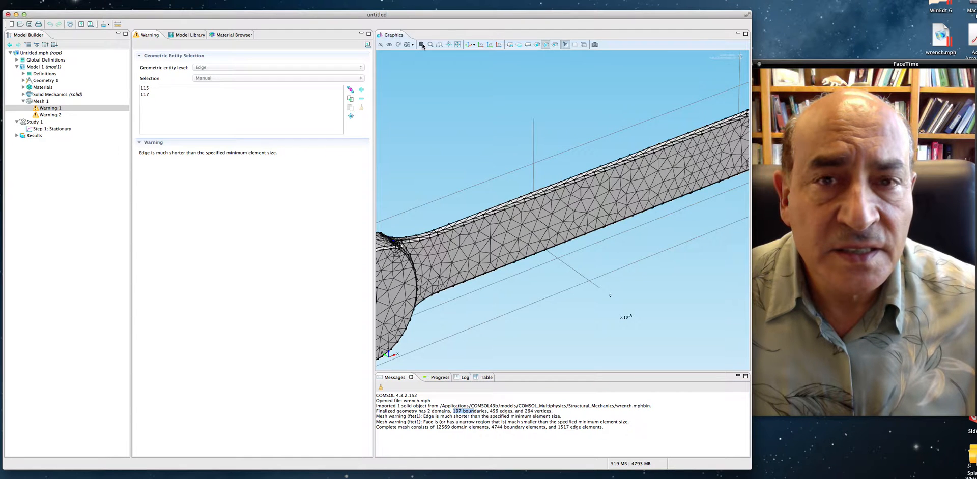
left_click(422, 44)
left_click_drag(564, 222, 577, 270)
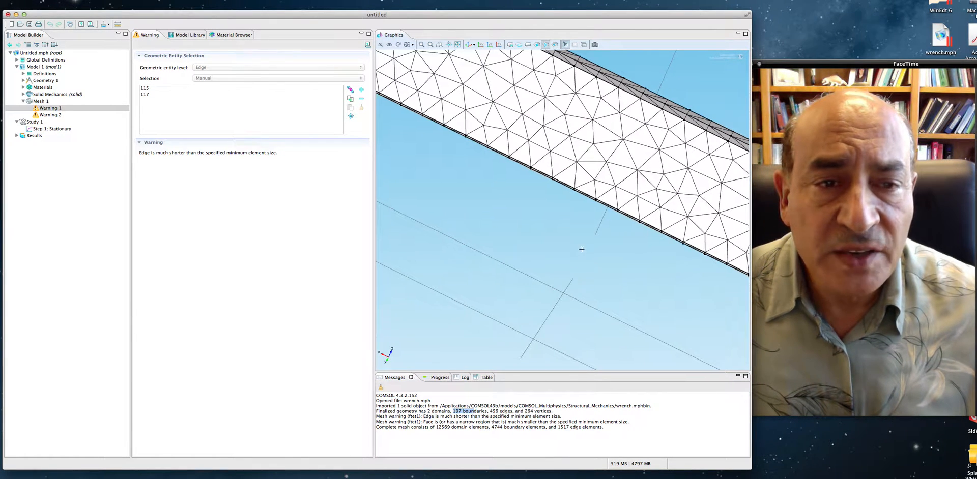
left_click_drag(619, 104, 616, 103)
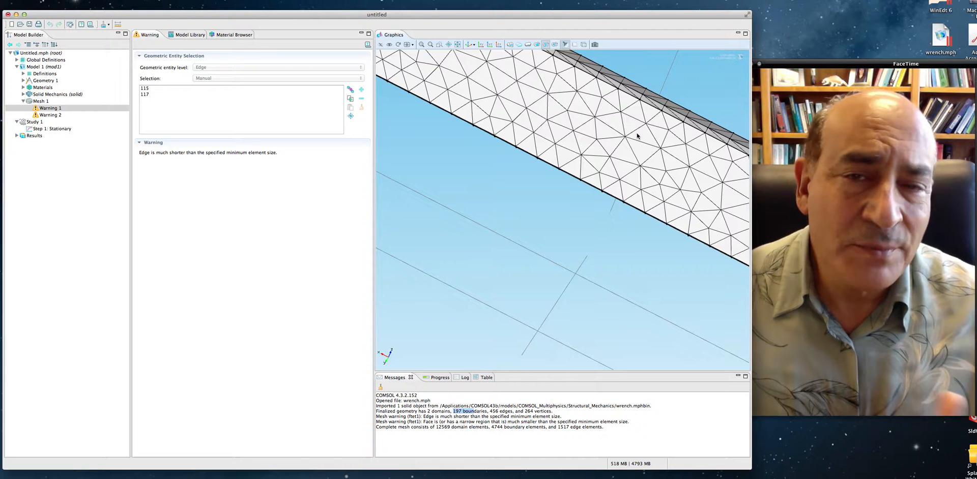
left_click(457, 44)
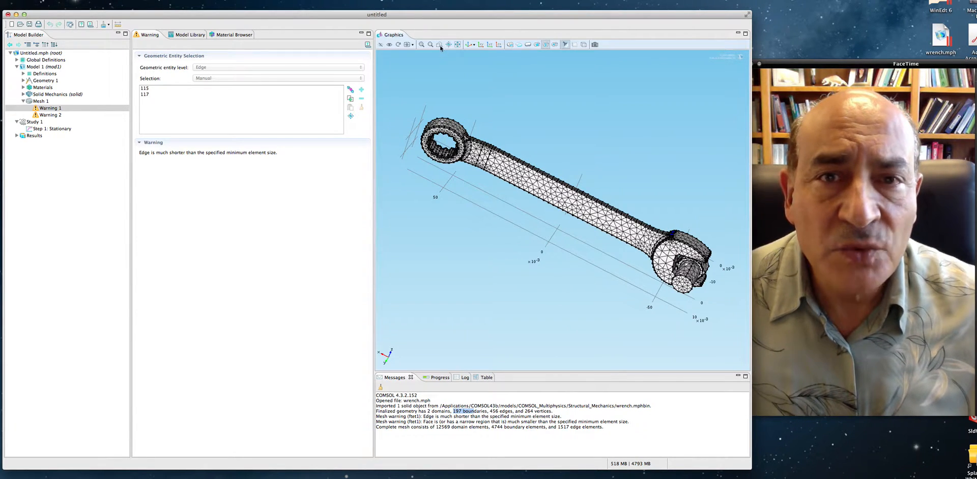
left_click(470, 46)
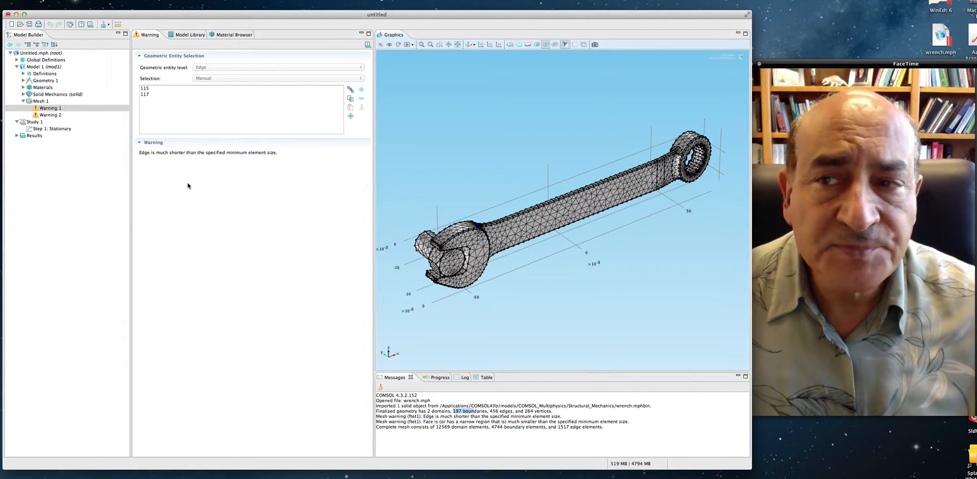
- Change the sequence type of Mesh 1 to User-controlled mesh
left_click(39, 102)
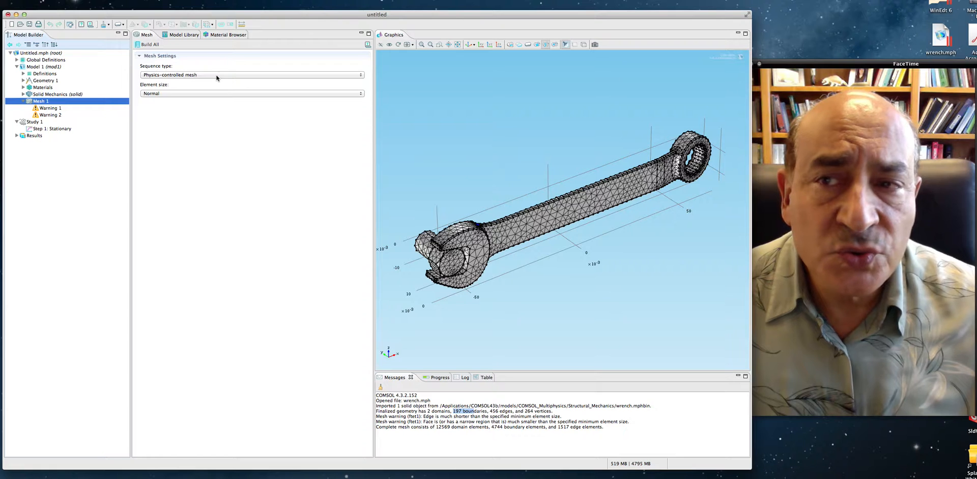
left_click(217, 76)
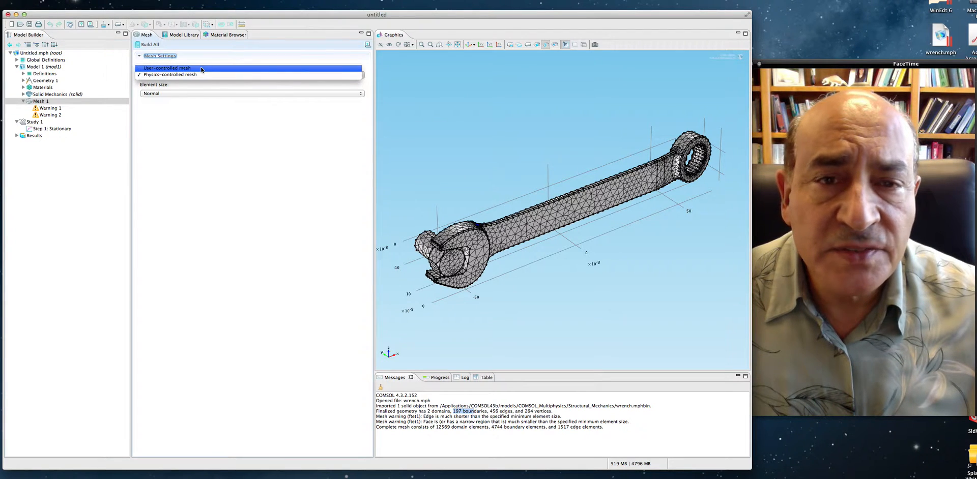
left_click(202, 69)
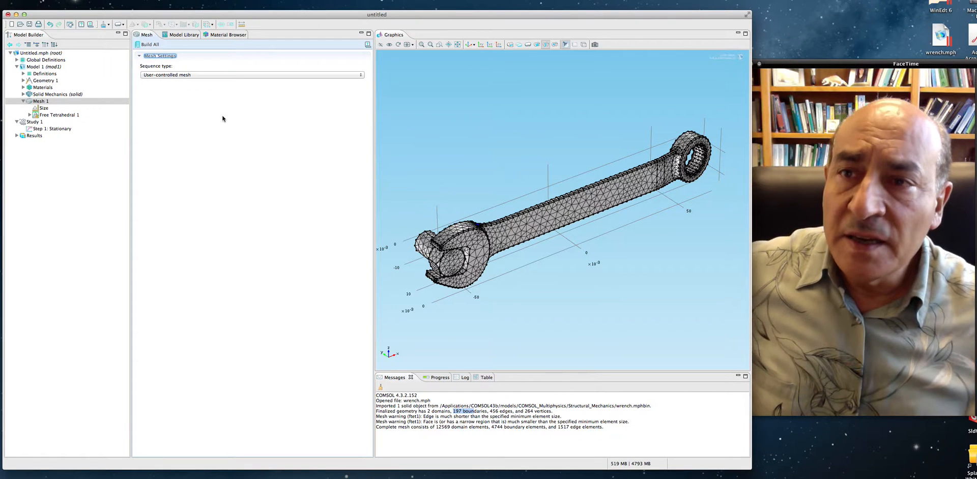
left_click(220, 76)
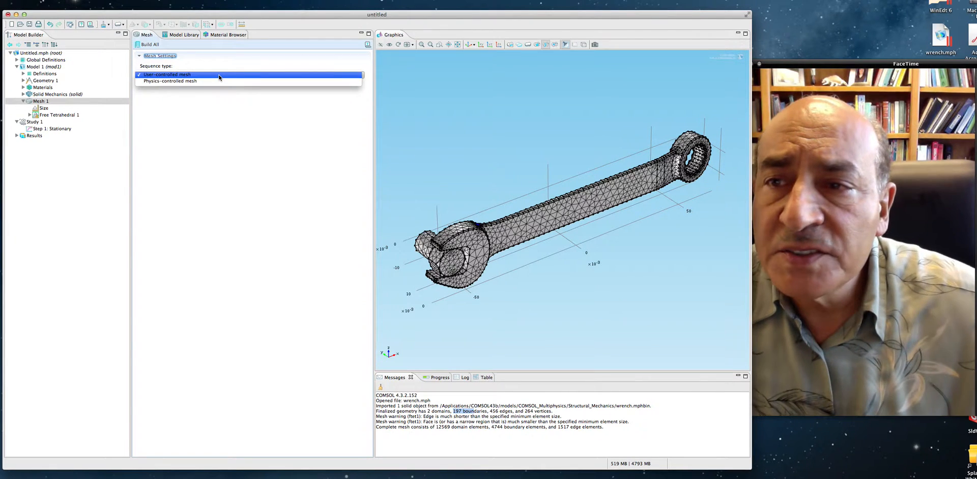
left_click(219, 75)
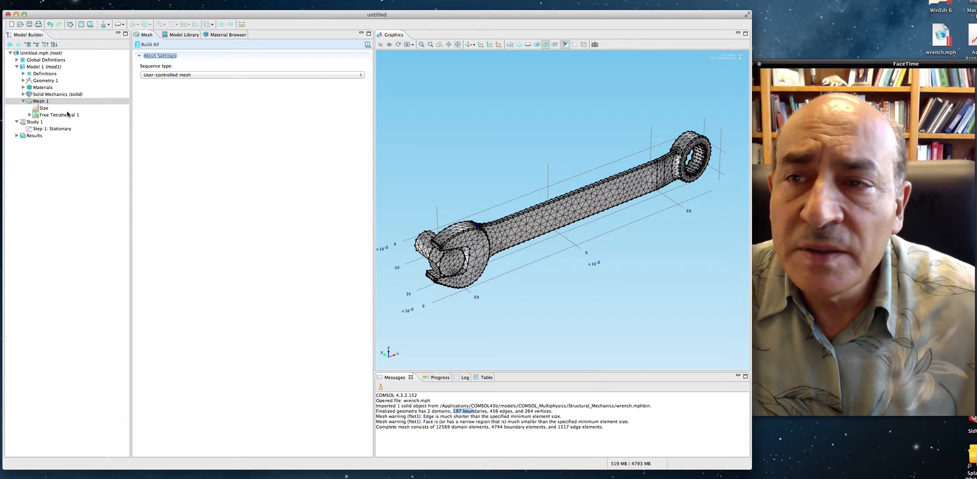
- Switch the element size of Mesh 1 to Custom and set the maximum element size to 0.005 m
left_click(45, 109)
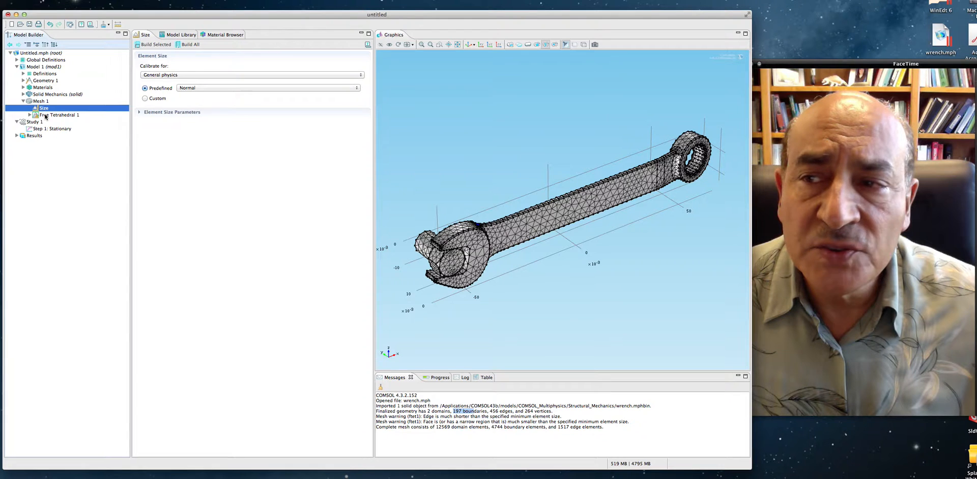
left_click(46, 116)
left_click(42, 108)
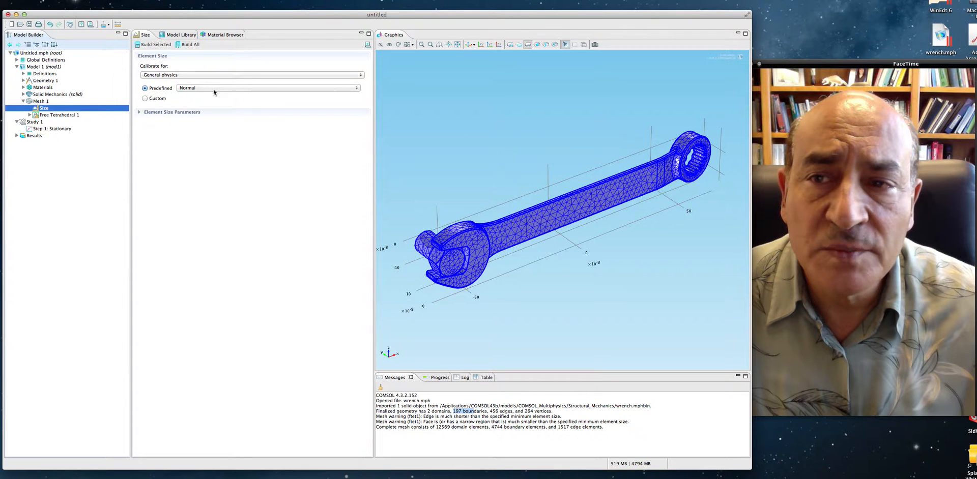
left_click(146, 99)
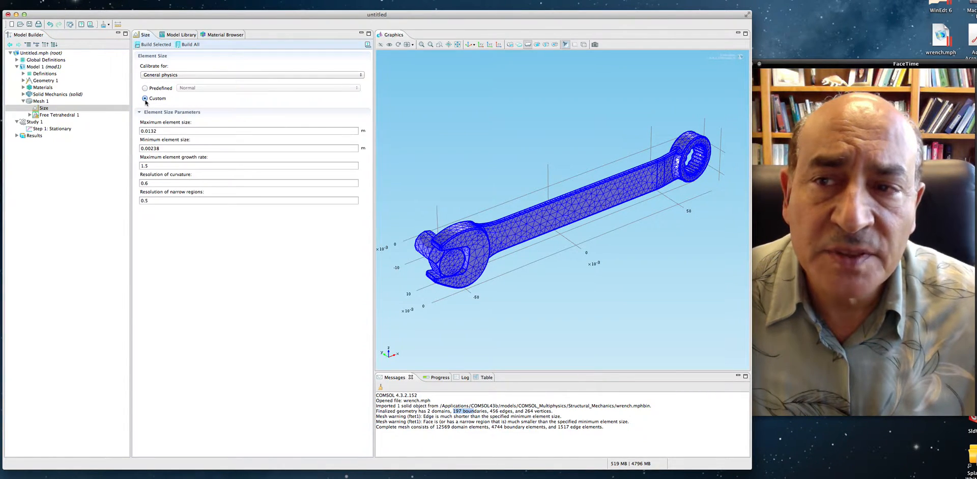
left_click(166, 131)
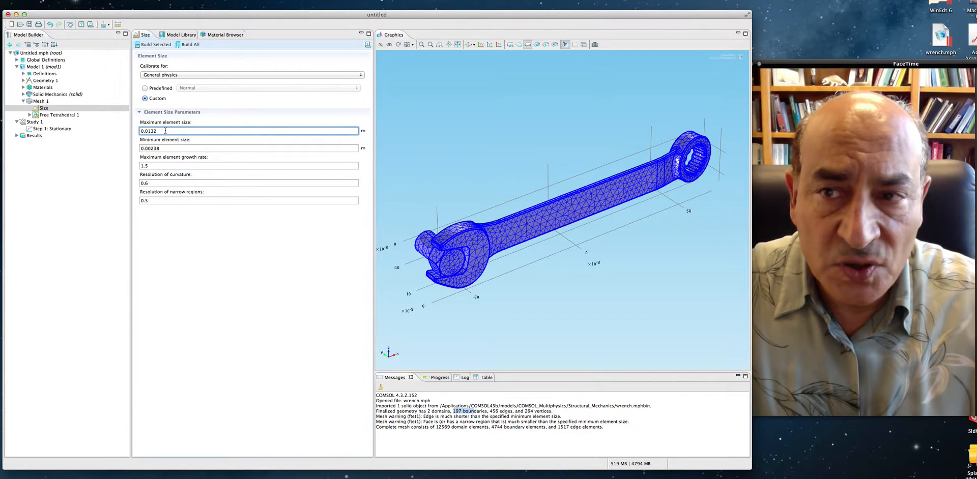
key("BackSpace")
key("BackSpace")
type("05")
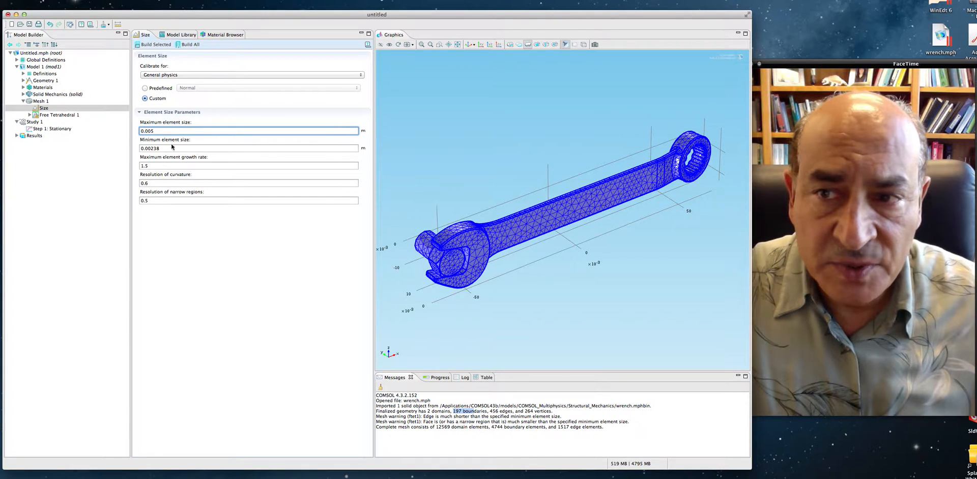
- Set the minimum element size to 0.002 m and the maximum element growth rate to 1.3
left_click(166, 149)
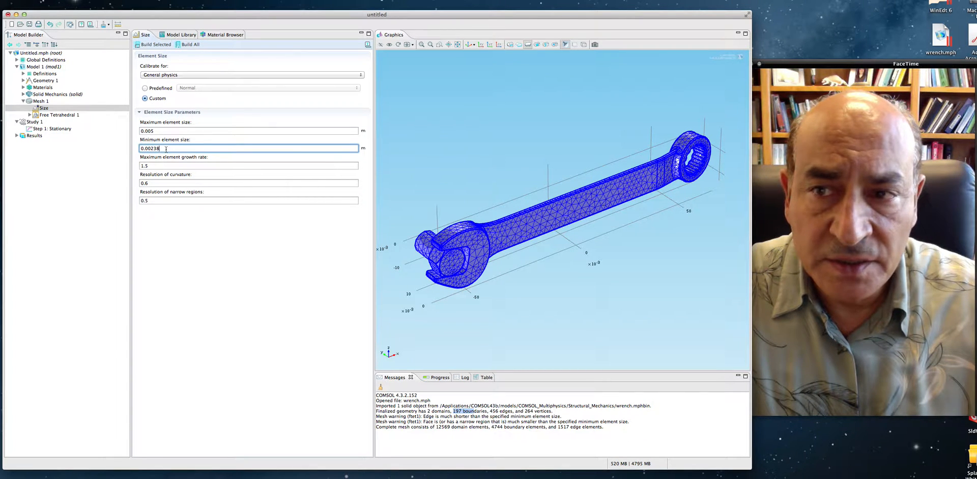
key("BackSpace")
key("BackSpace")
key("BackSpace")
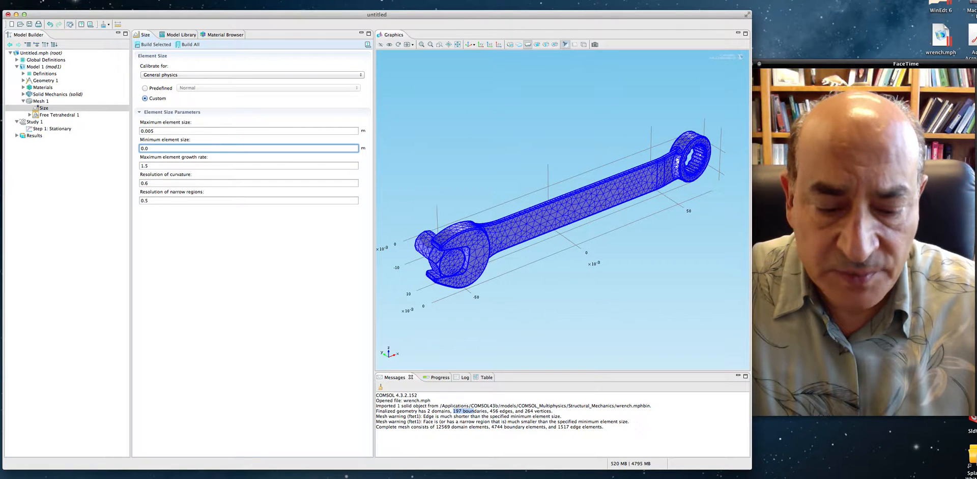
type("02")
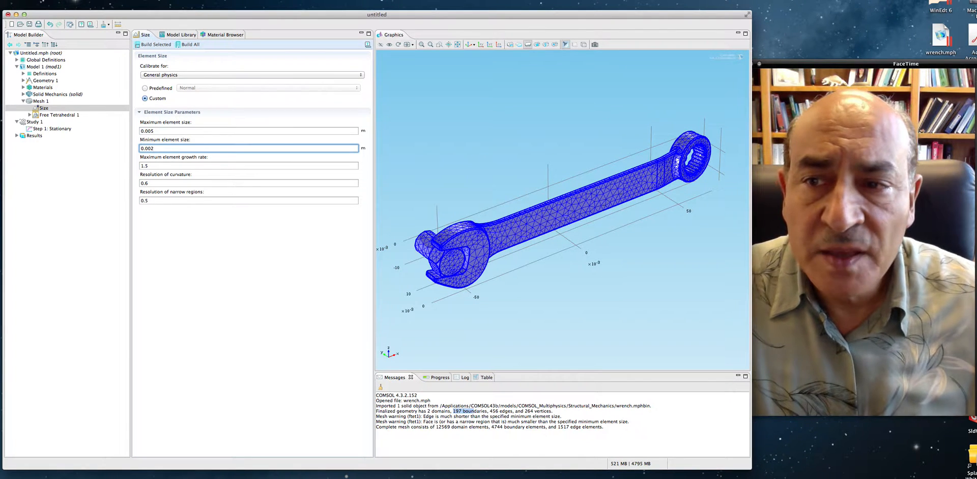
left_click(154, 166)
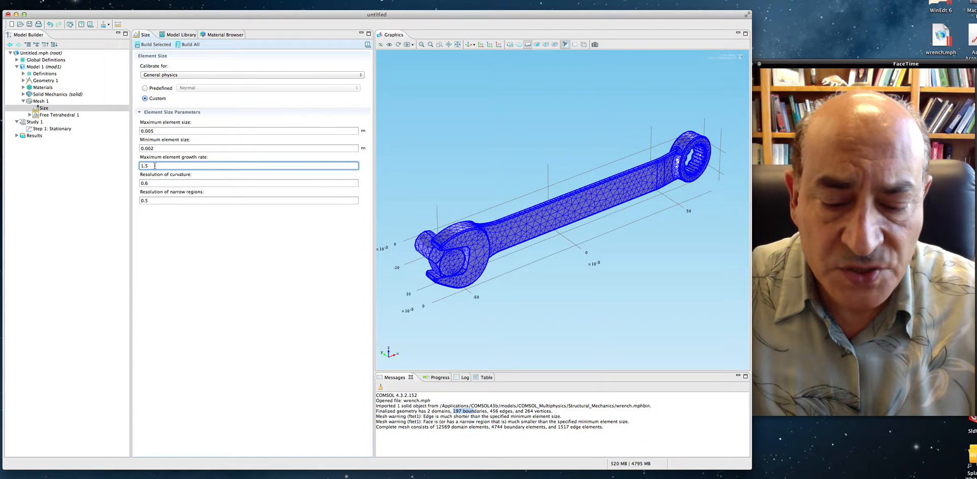
type("3")
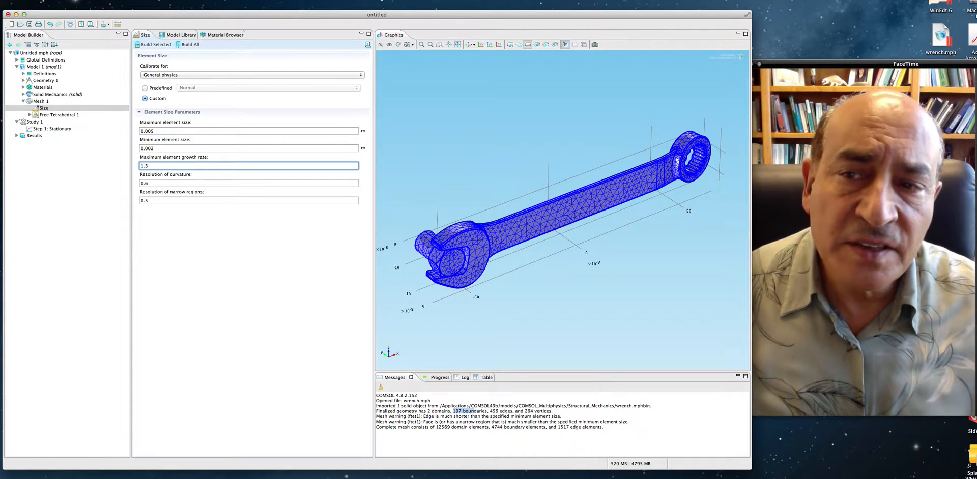
- Set the resolutions of curvature and narrow regions to 0.3 each and rebuild the complete mesh
left_click(163, 184)
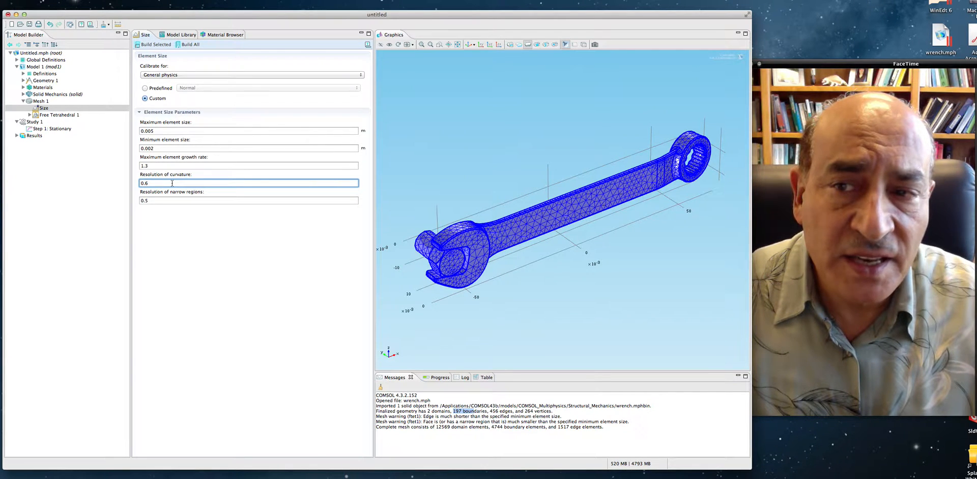
key("BackSpace")
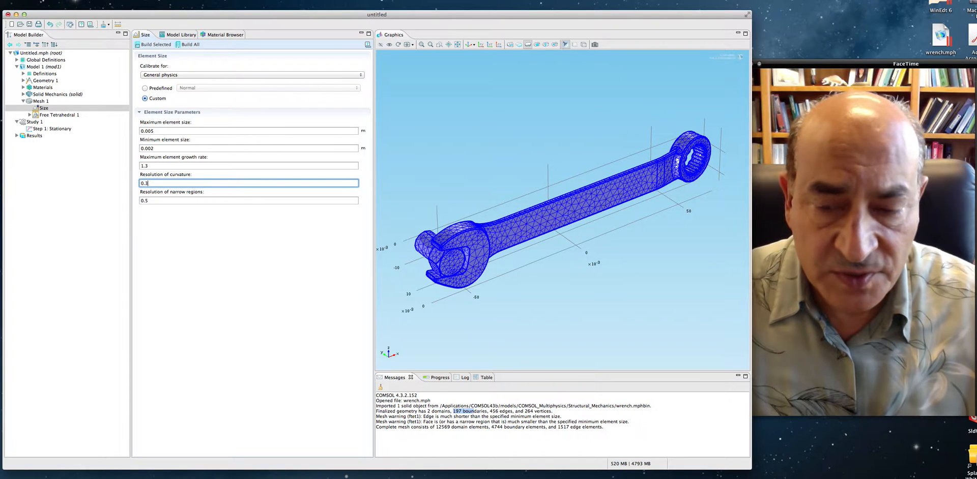
type("3")
left_click(174, 199)
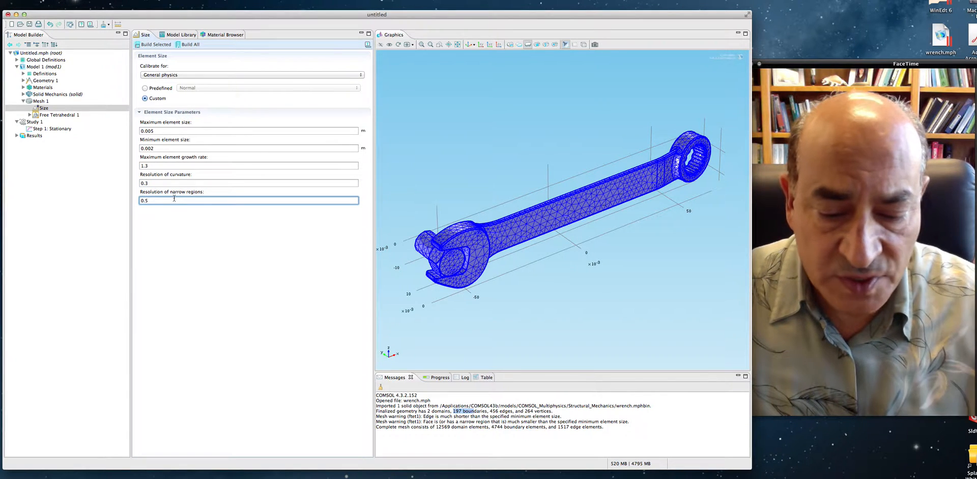
type("3")
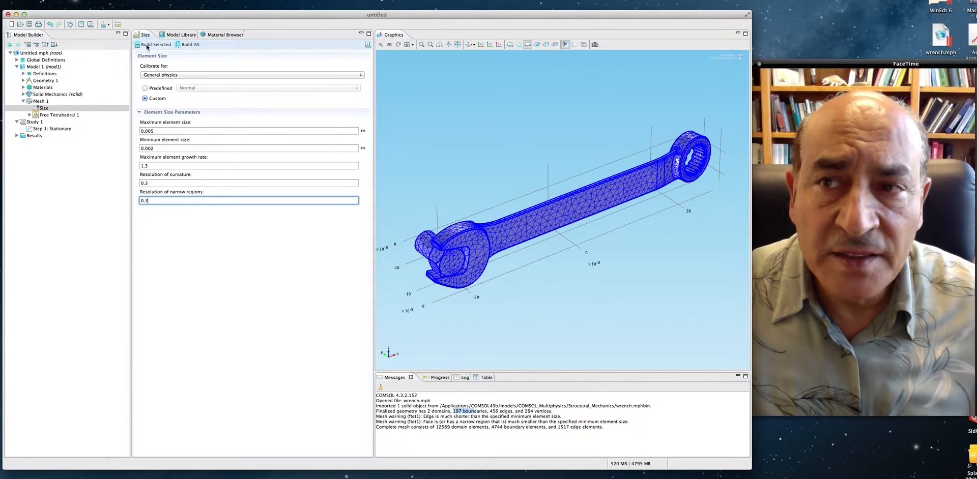
left_click(184, 45)
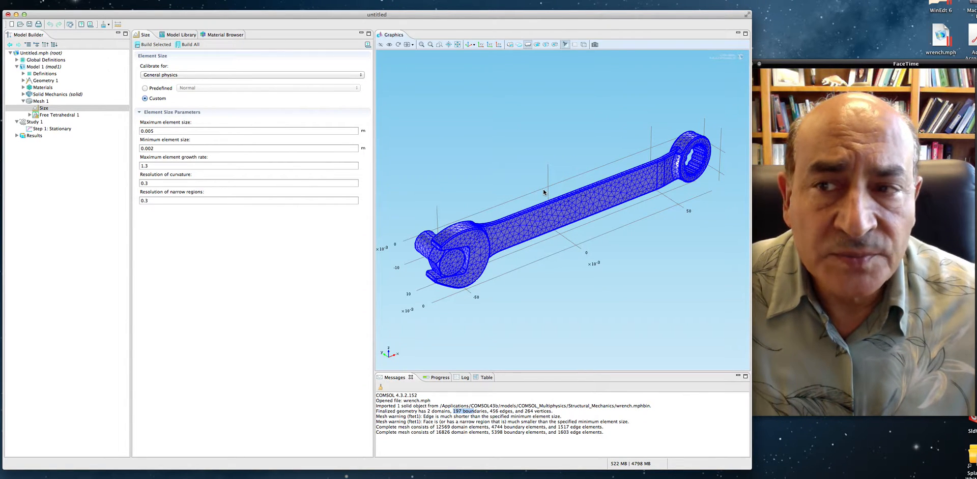
left_click_drag(544, 192, 571, 173)
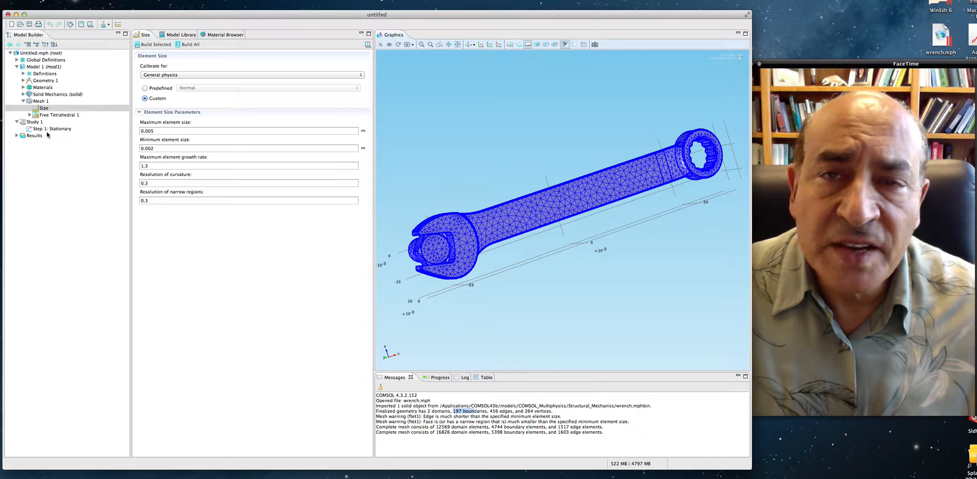
- Compute Study 1 with default plots and convergence plots enabled
left_click(34, 122)
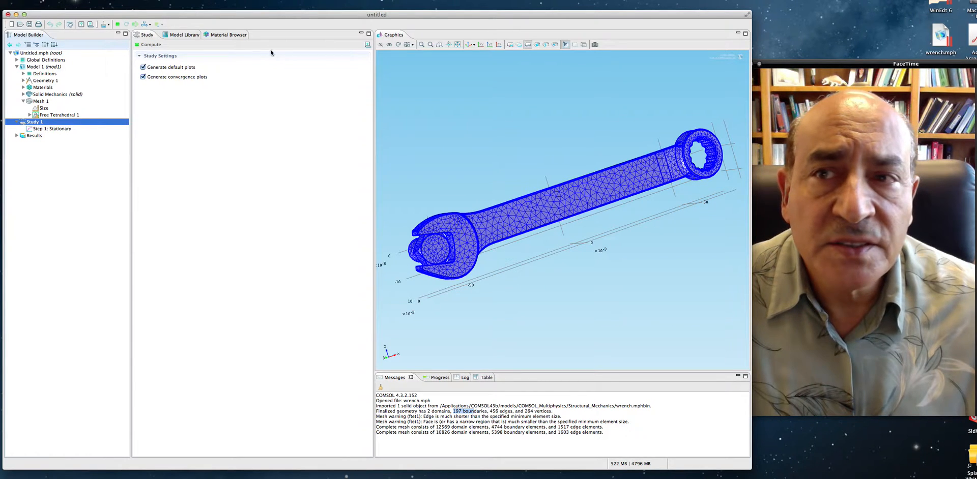
left_click(139, 46)
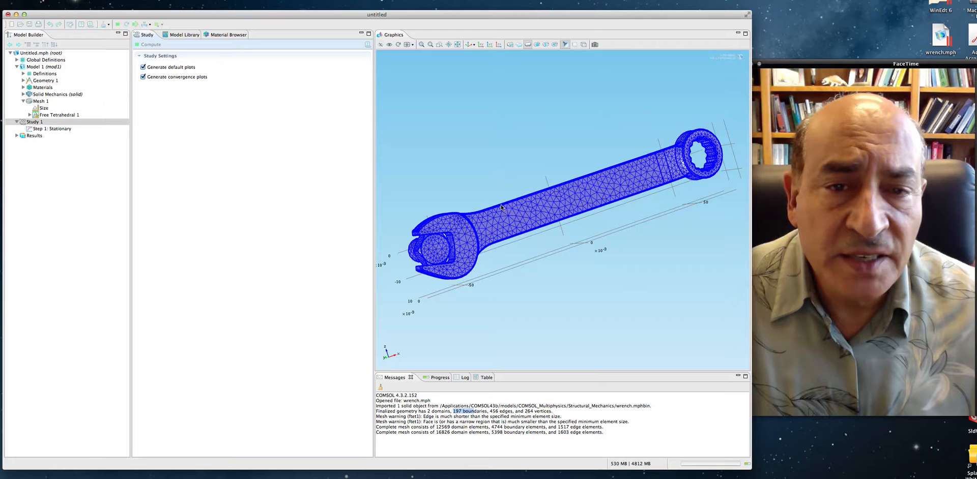
- Examine the von Mises stress plot of the deformed wrench and bolt from a different angle
left_click_drag(519, 236, 517, 234)
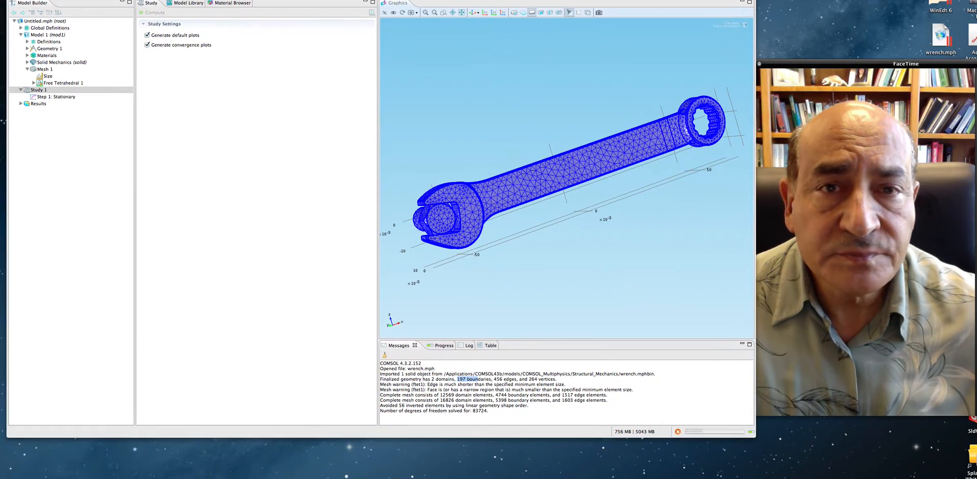
left_click_drag(468, 17, 472, 0)
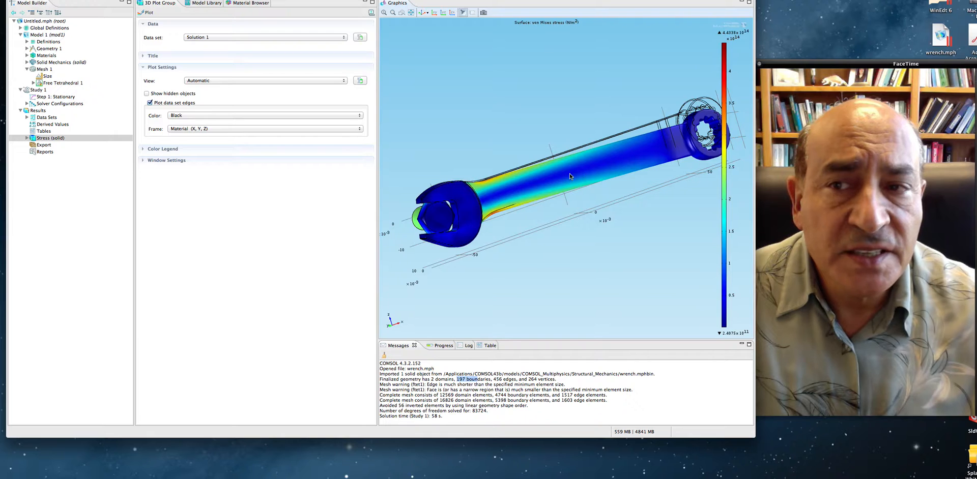
left_click_drag(569, 171, 489, 220)
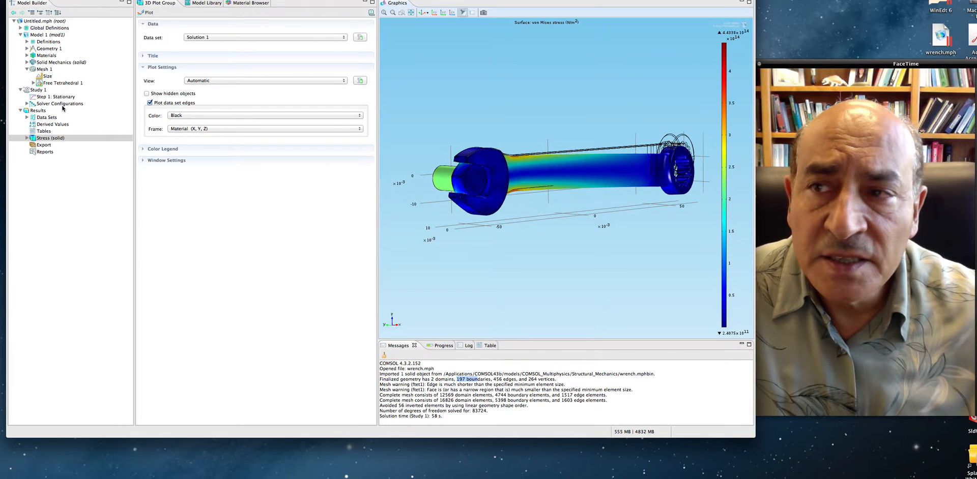
- Change the expression of the applied force parameter F in the global parameters to 150[N]
left_click(21, 28)
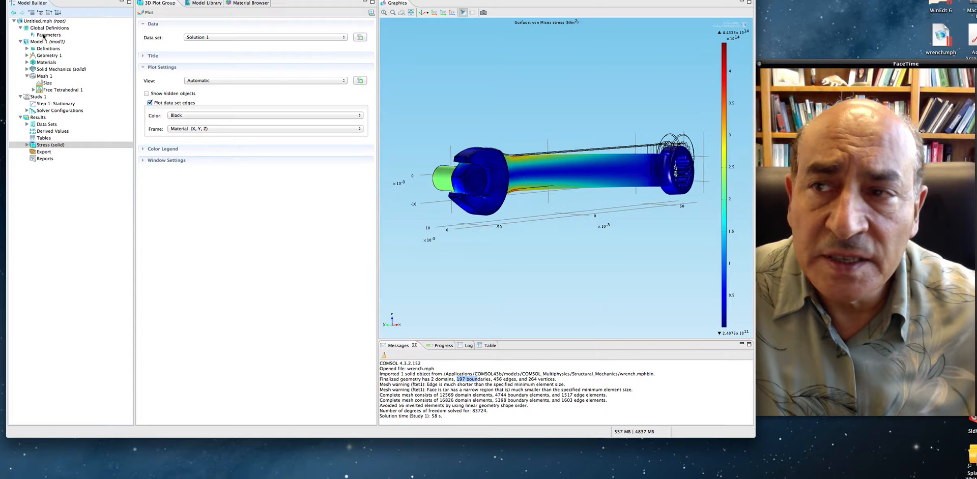
left_click(49, 35)
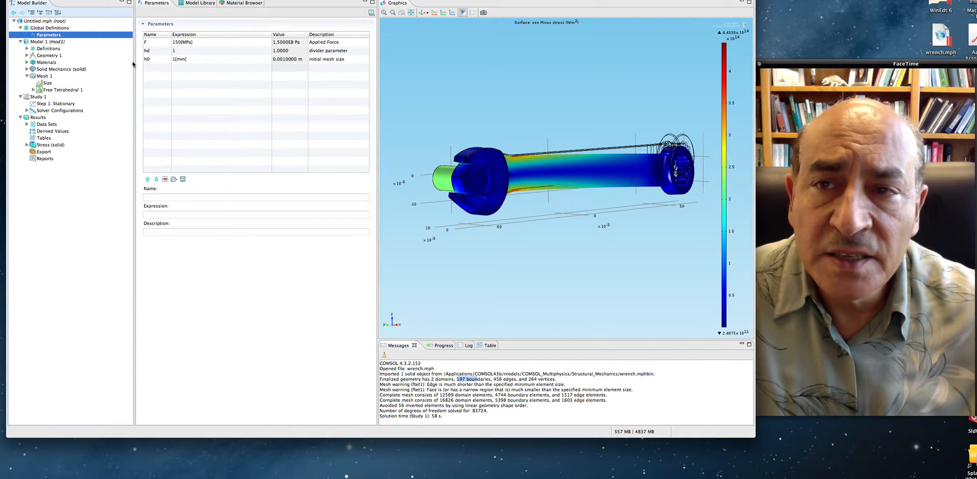
left_click(213, 43)
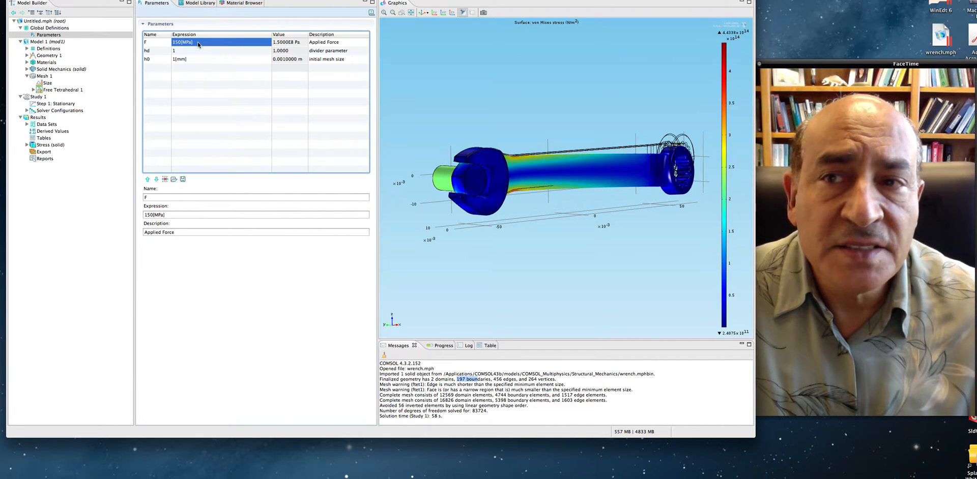
left_click(197, 42)
left_click(198, 43)
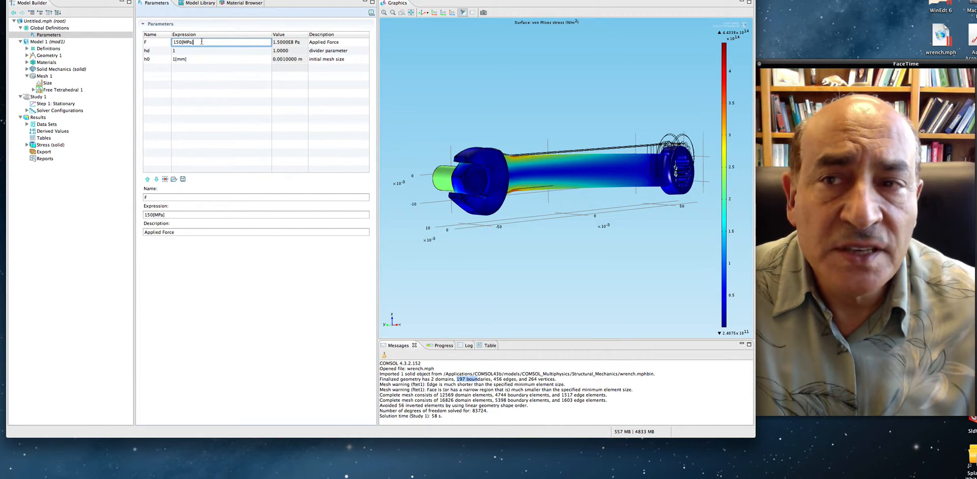
key("BackSpace")
key("BackSpace")
key("BackSpace")
key("BackSpace")
key("BackSpace")
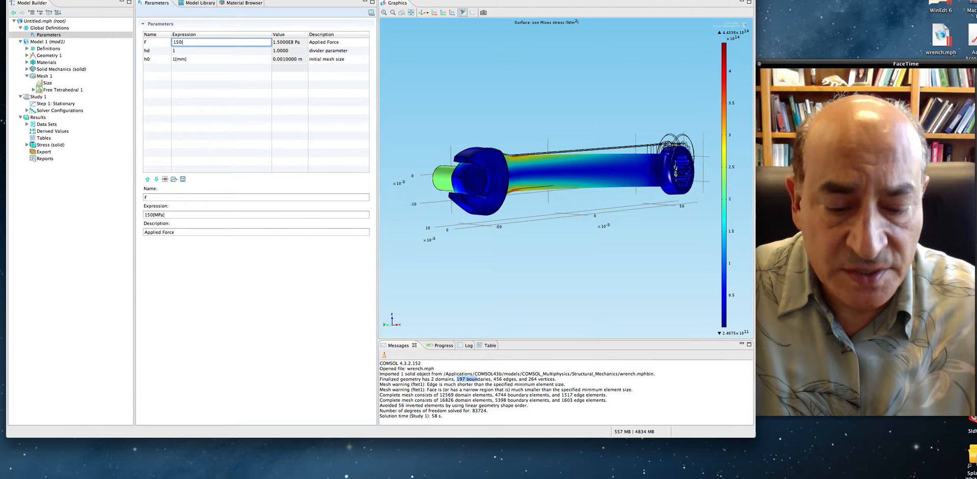
type("[N")
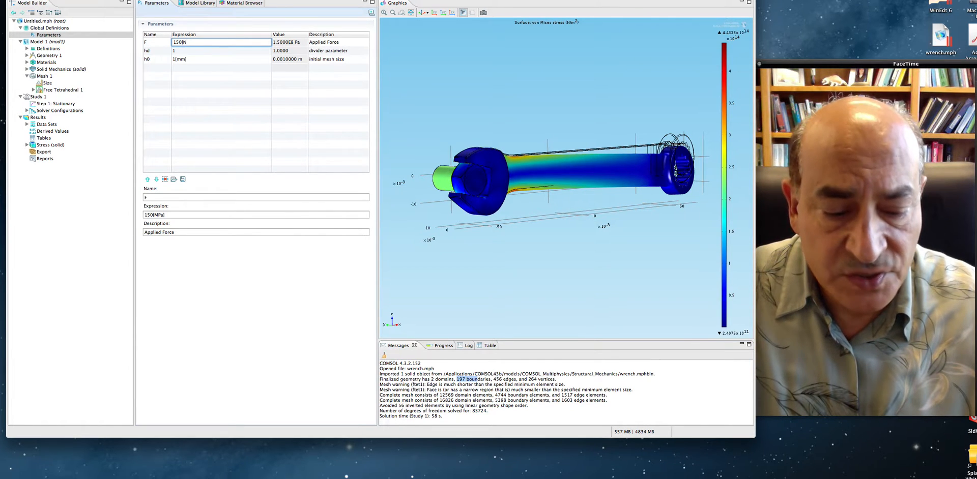
type("]")
key("Tab")
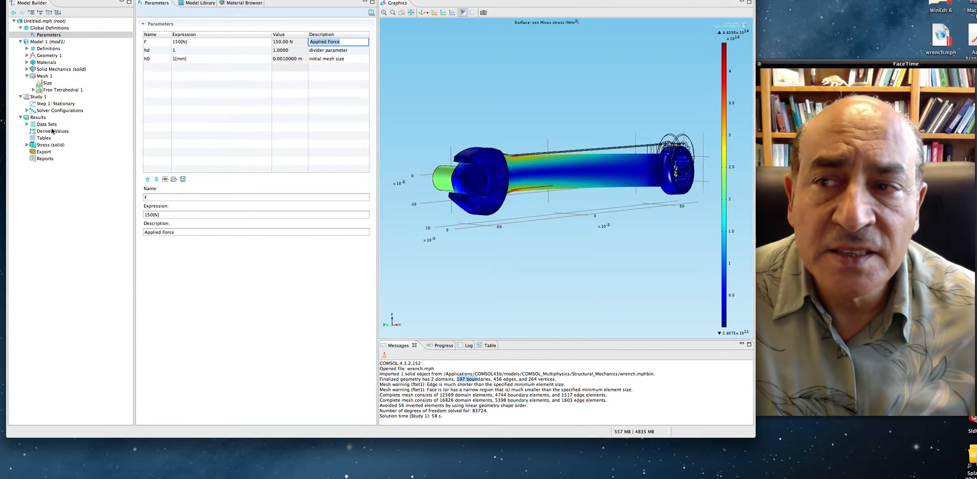
- Recompute Study 1 with the corrected applied force
left_click(36, 97)
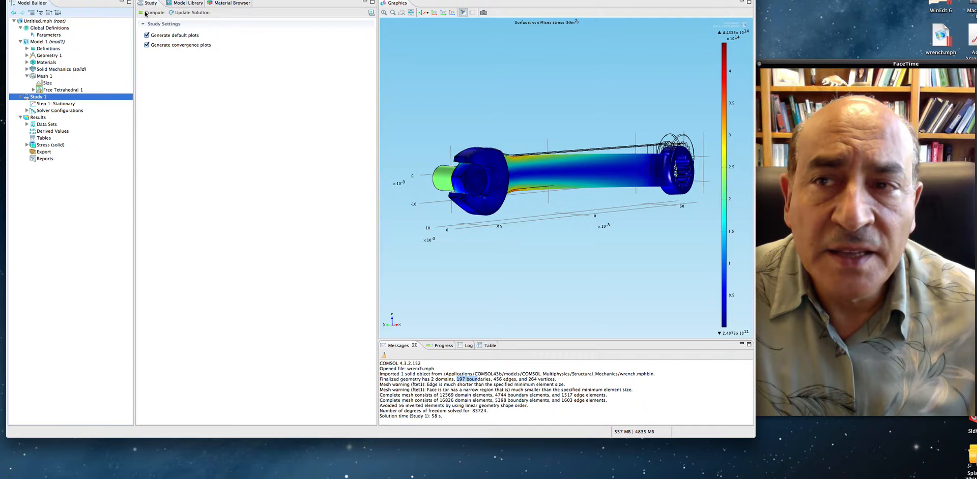
left_click(147, 12)
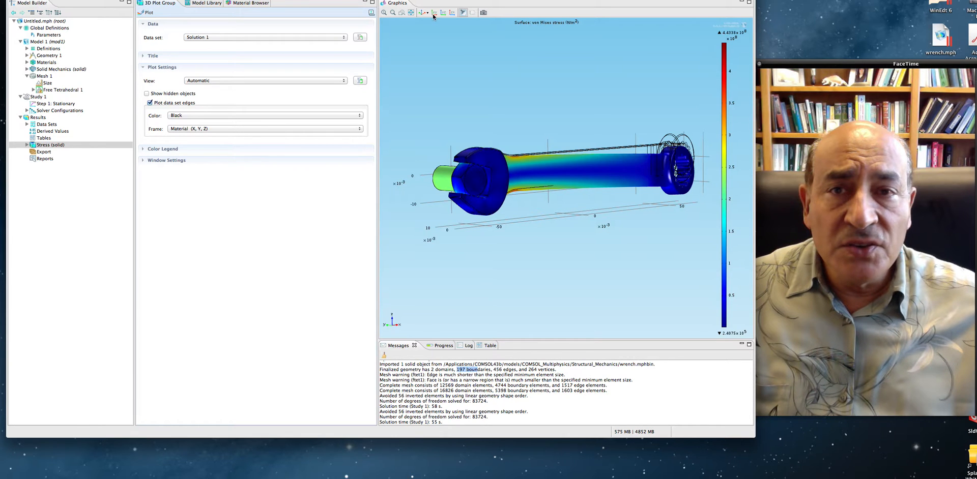
- Inspect the recomputed stress plot from another angle and check the applied force F in the global parameters
left_click_drag(430, 30, 401, 28)
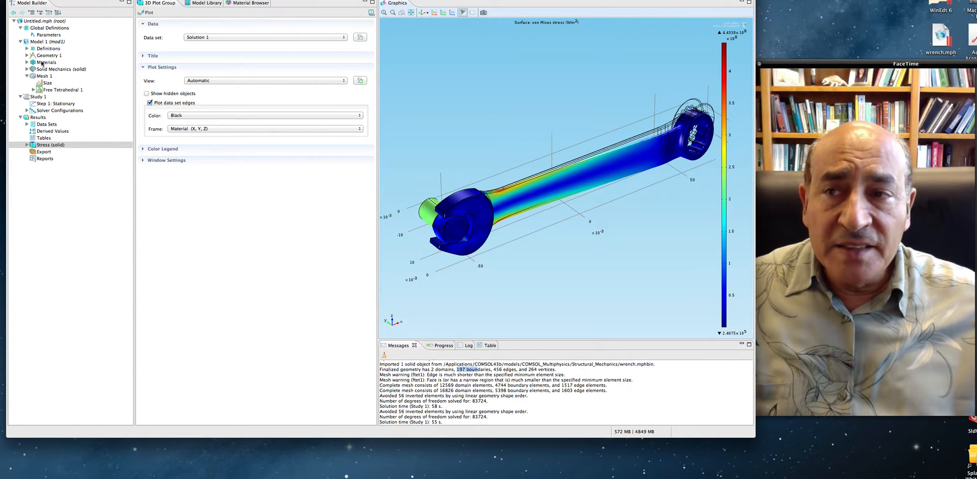
left_click(37, 35)
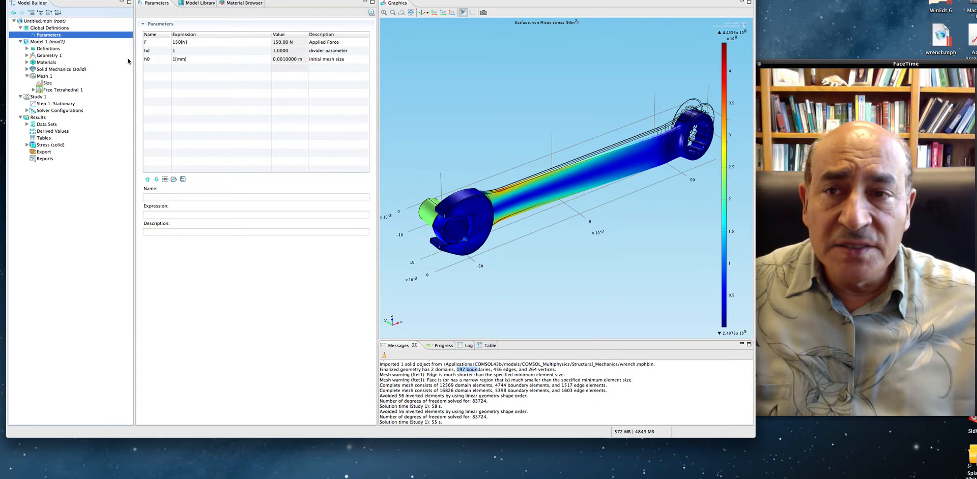
left_click(189, 44)
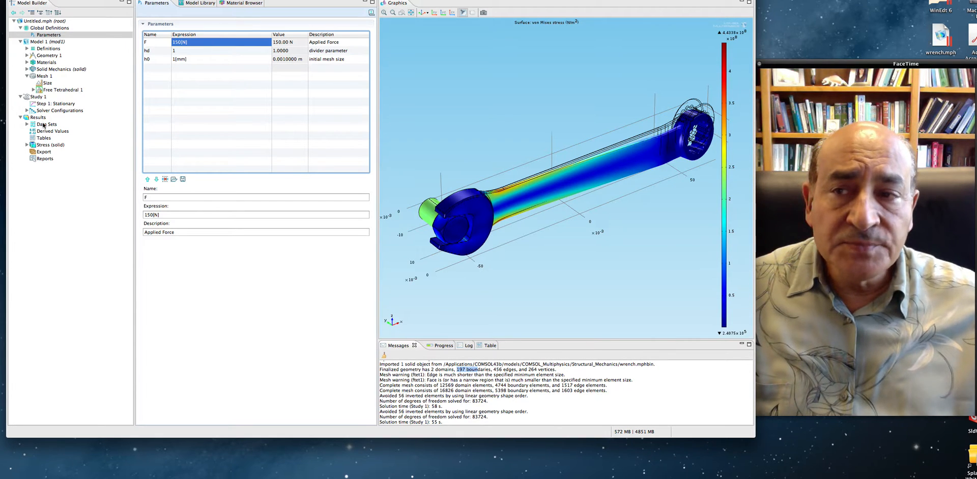
- Open the settings of Surface 1 in the Stress (solid) plot group
left_click(41, 145)
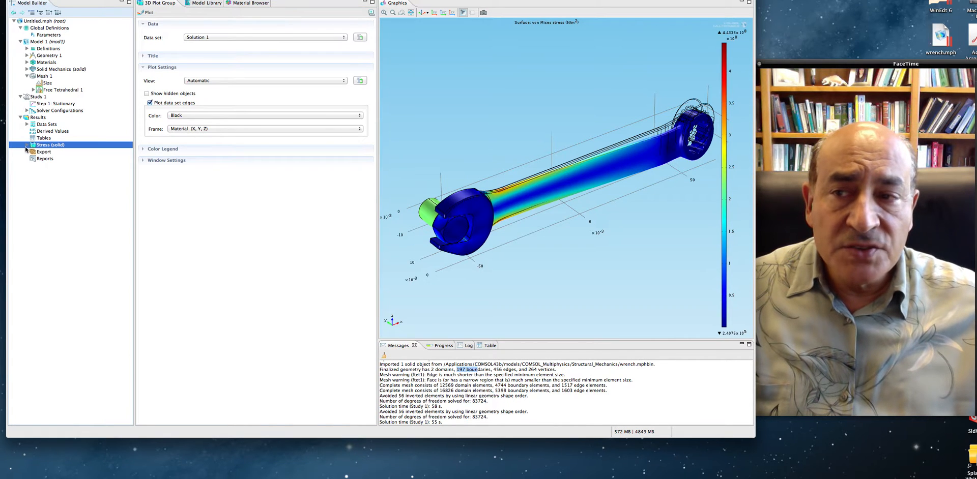
left_click(27, 146)
left_click(74, 152)
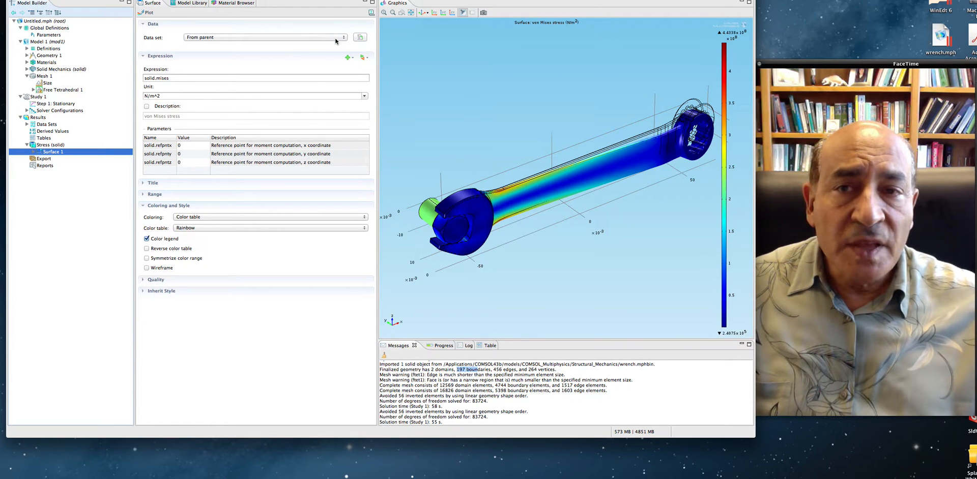
- Replace the Surface 1 expression with the Gauss-point evaluation of von Mises stress, solid.misesGp, from the Solid Mechanics expressions
left_click(309, 77)
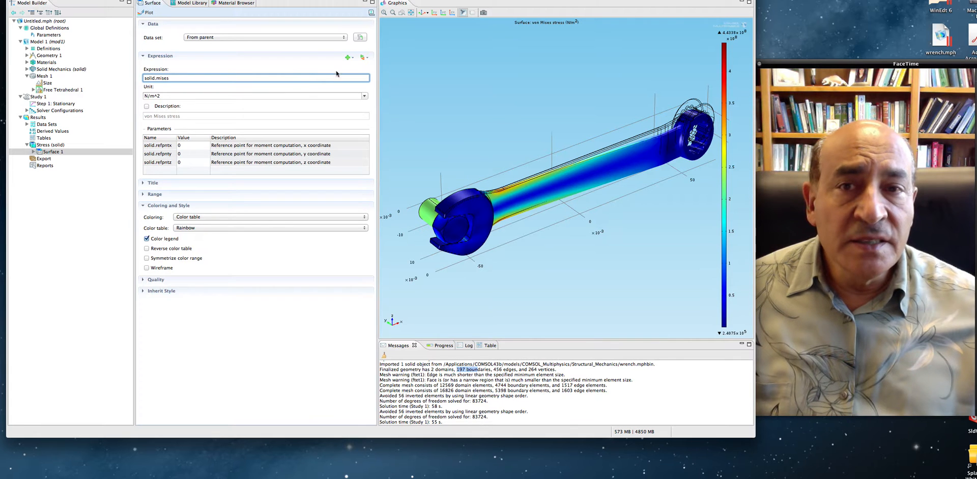
left_click(364, 58)
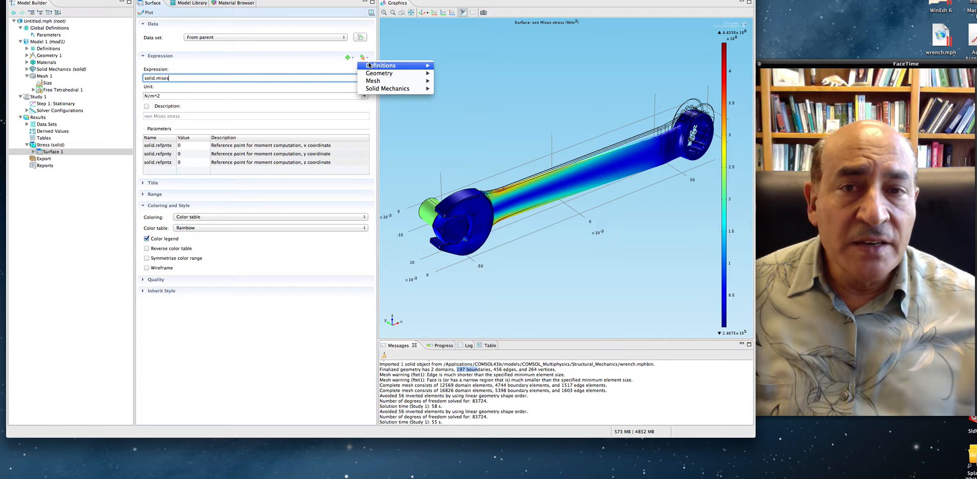
mouse_move(373, 67)
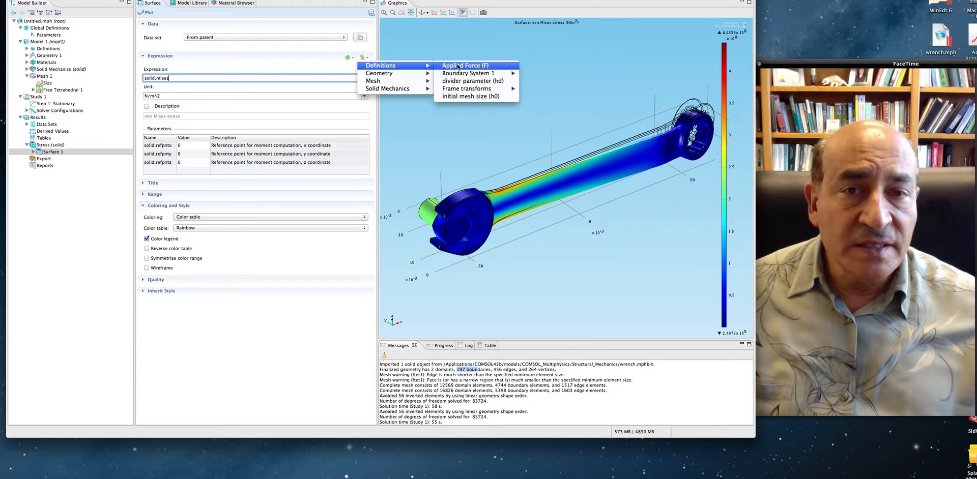
mouse_move(395, 77)
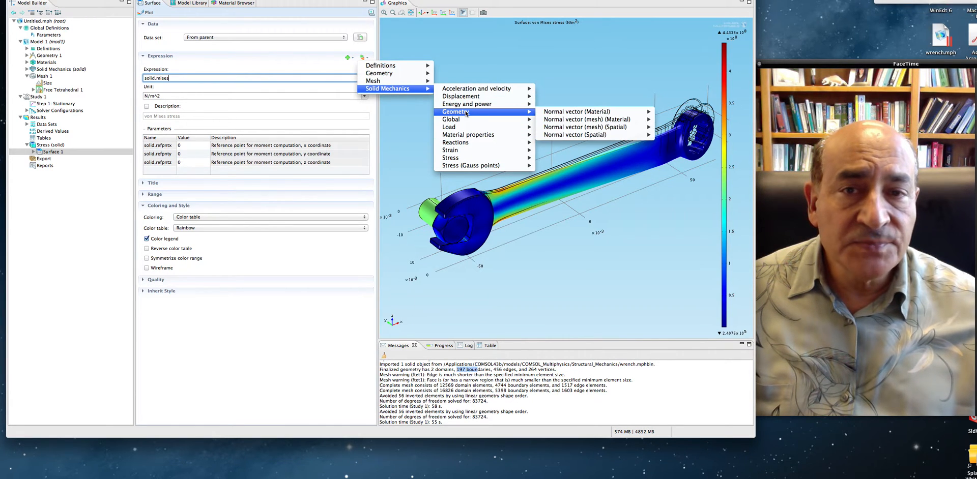
mouse_move(461, 91)
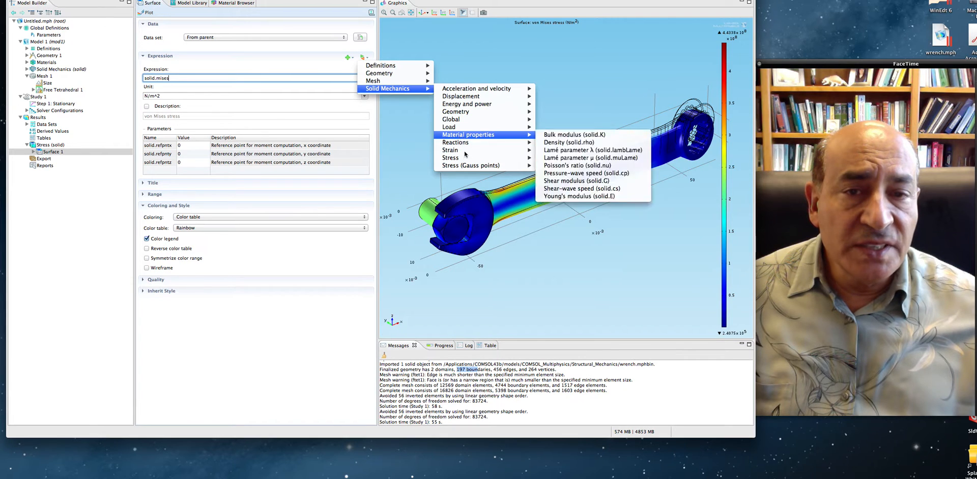
mouse_move(469, 167)
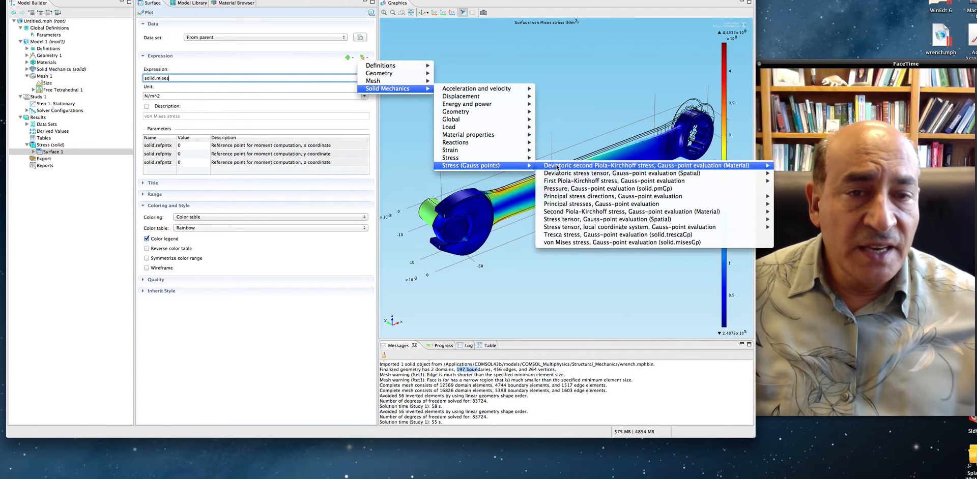
mouse_move(564, 169)
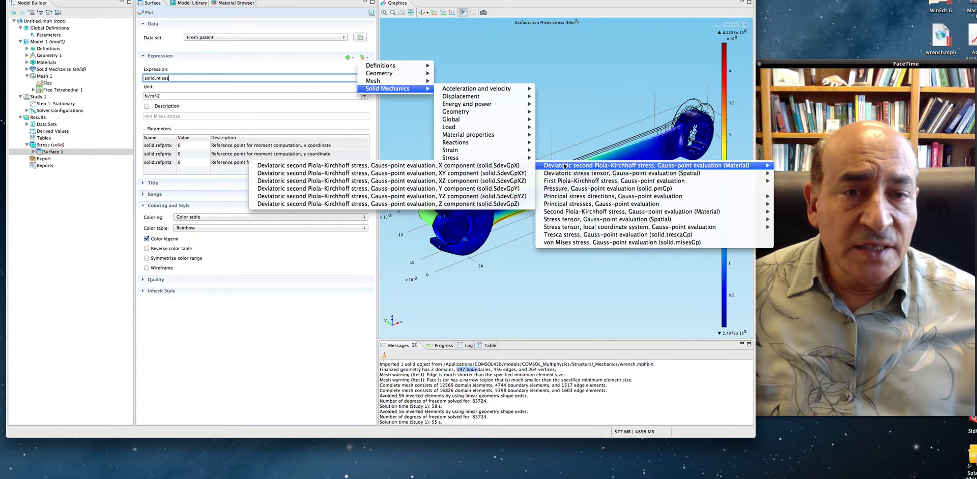
left_click(566, 243)
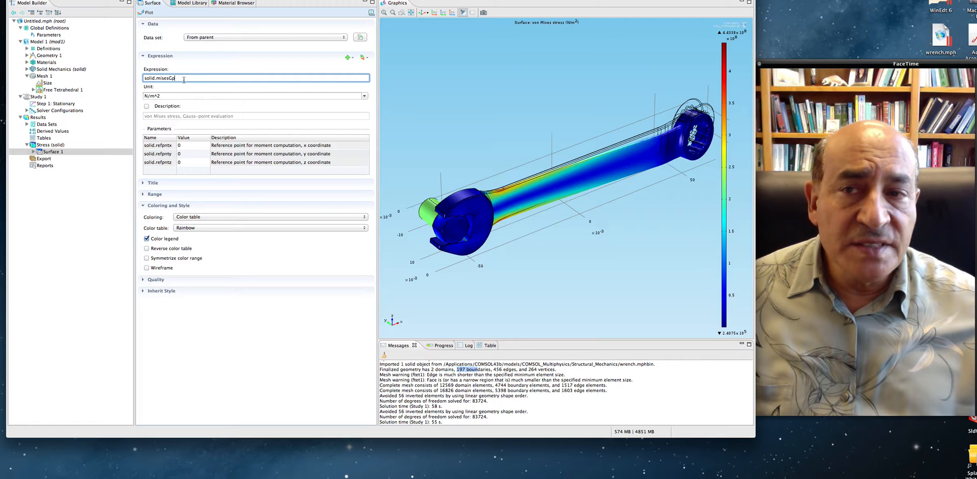
- Set the Surface 1 expression back to the standard von Mises stress, solid.mises
left_click(364, 58)
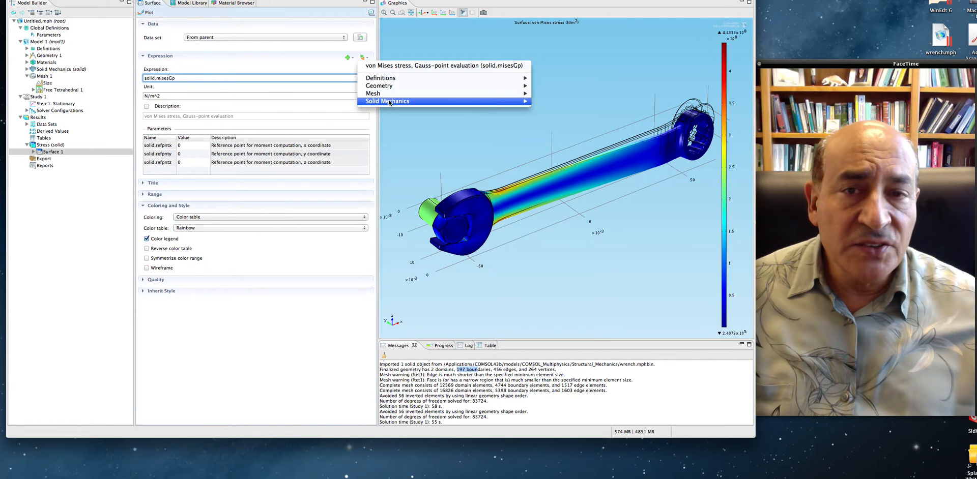
mouse_move(504, 102)
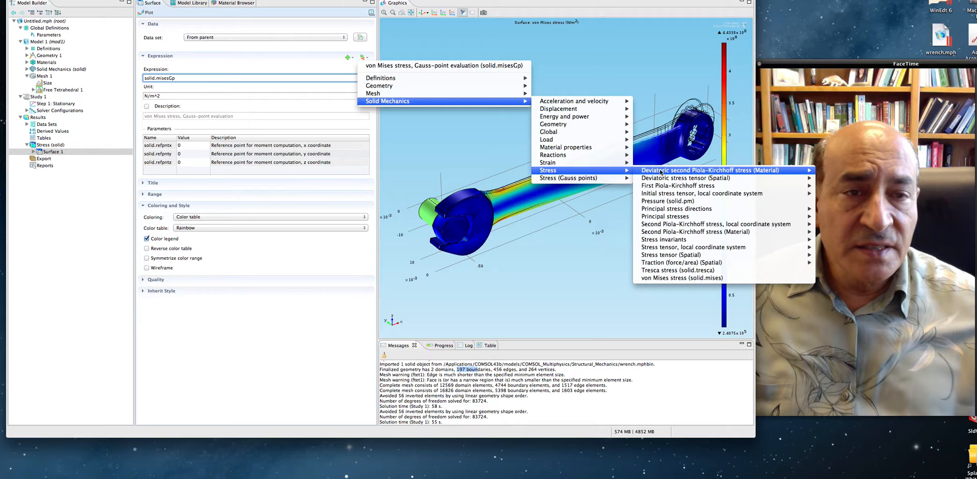
left_click(686, 279)
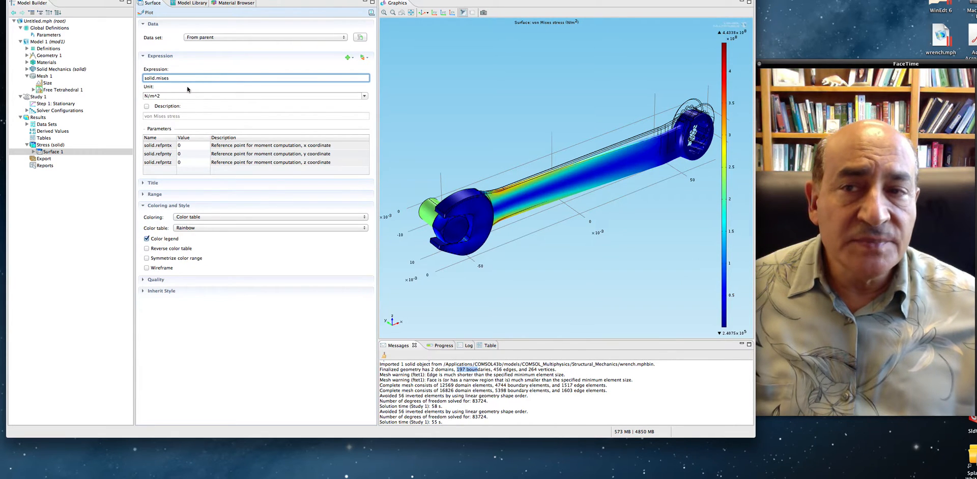
- Set the unit of the Surface 1 stress expression to MPa and replot the surface
left_click(187, 96)
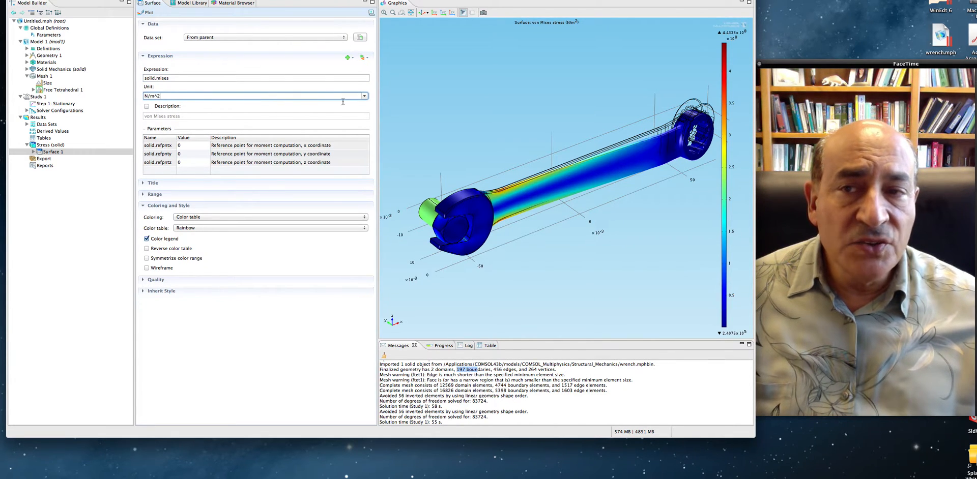
left_click(364, 96)
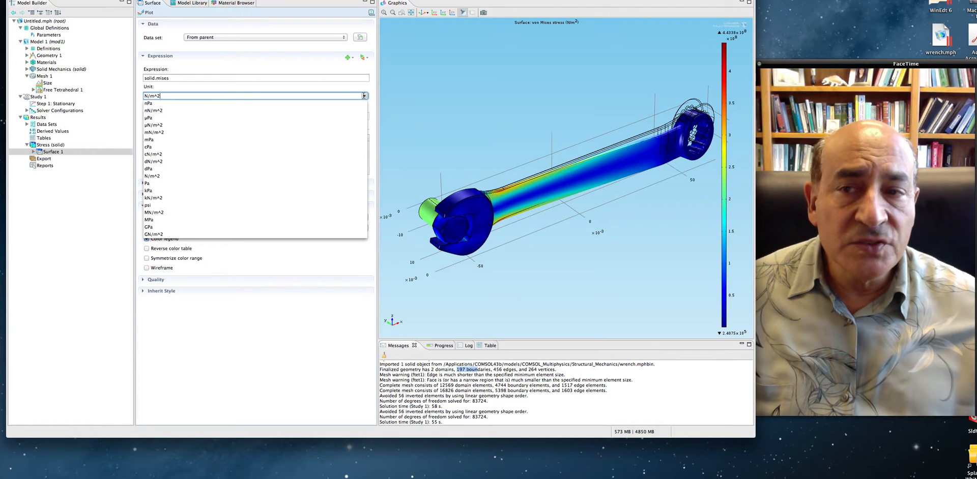
left_click(156, 220)
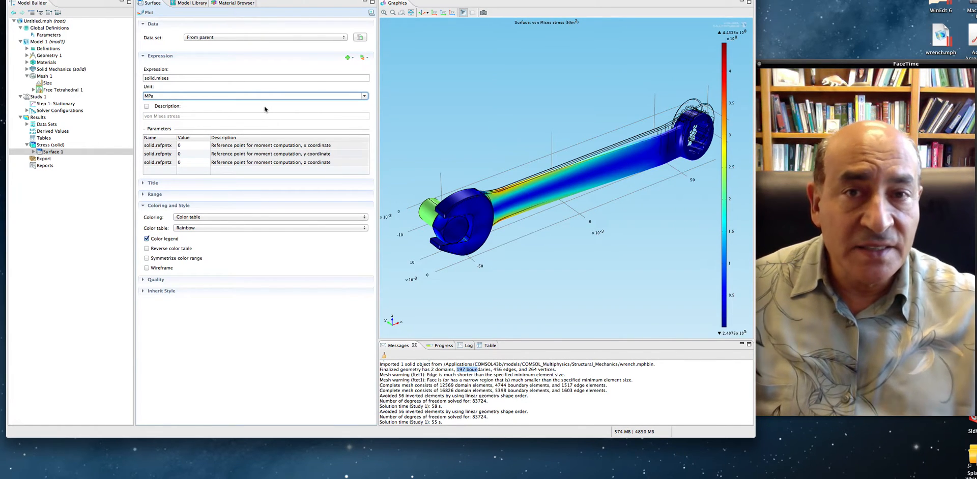
left_click(410, 92)
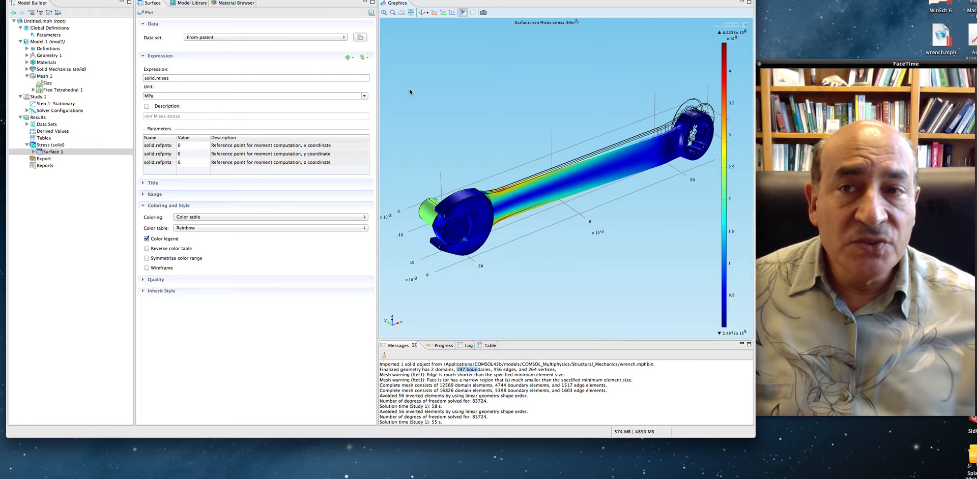
left_click(143, 14)
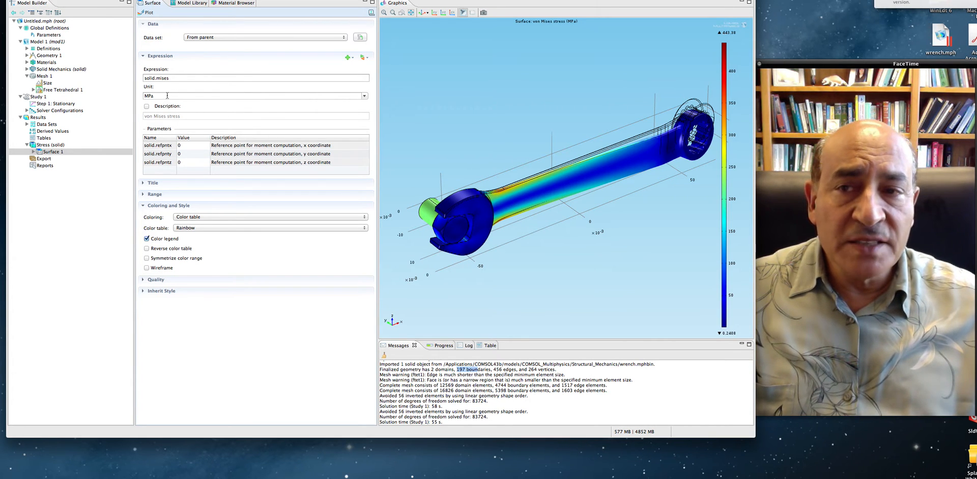
- Wrap the Surface 1 expression in the ppr operator as ppr(solid.mises) and replot the surface
left_click(146, 78)
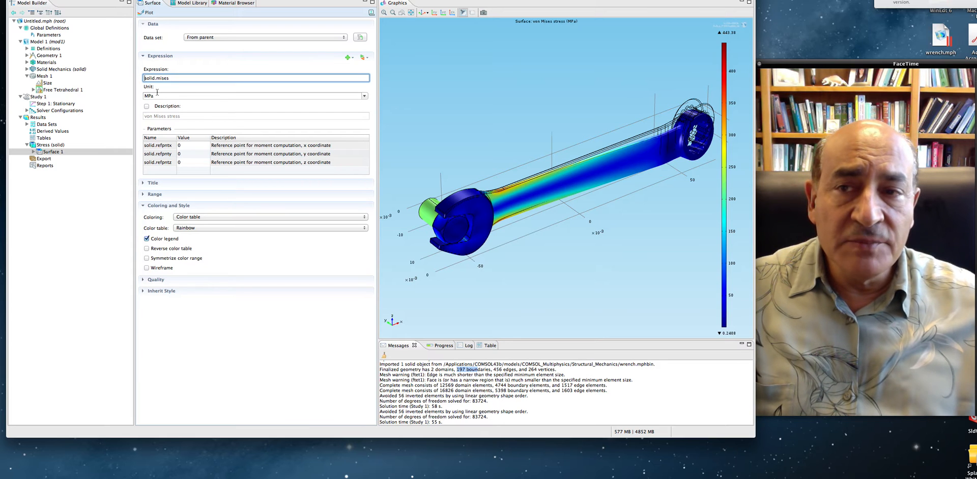
type("pp")
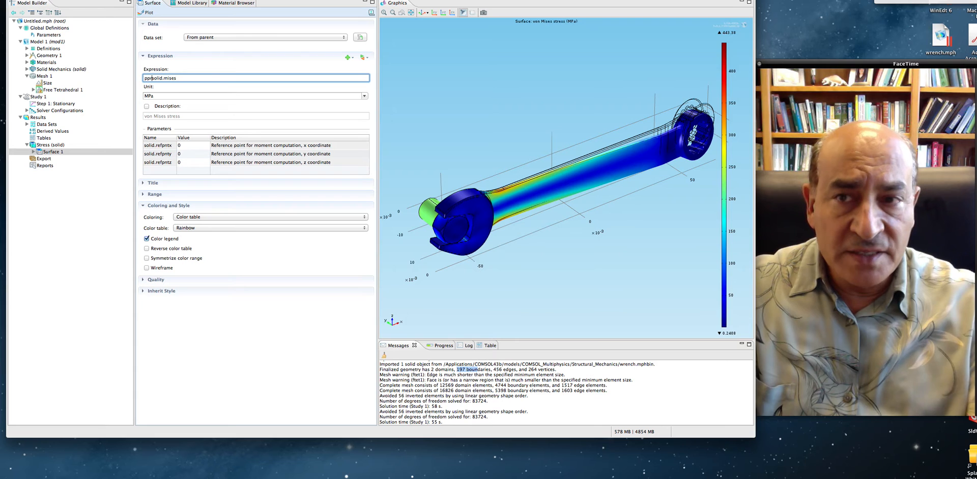
type("r(")
left_click(204, 77)
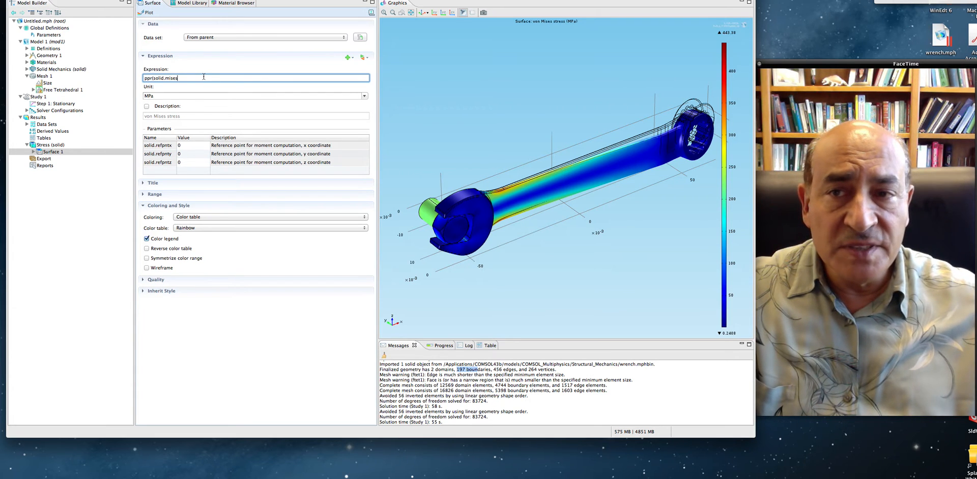
type(")")
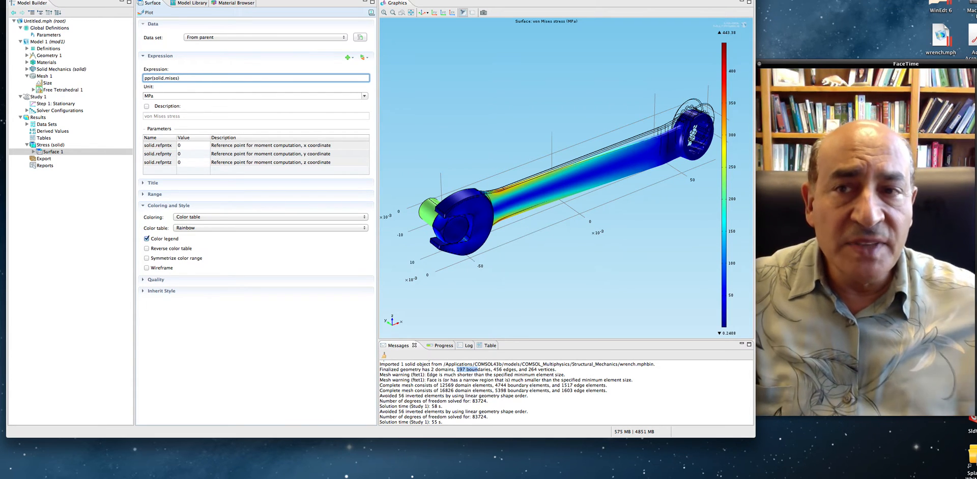
left_click(146, 13)
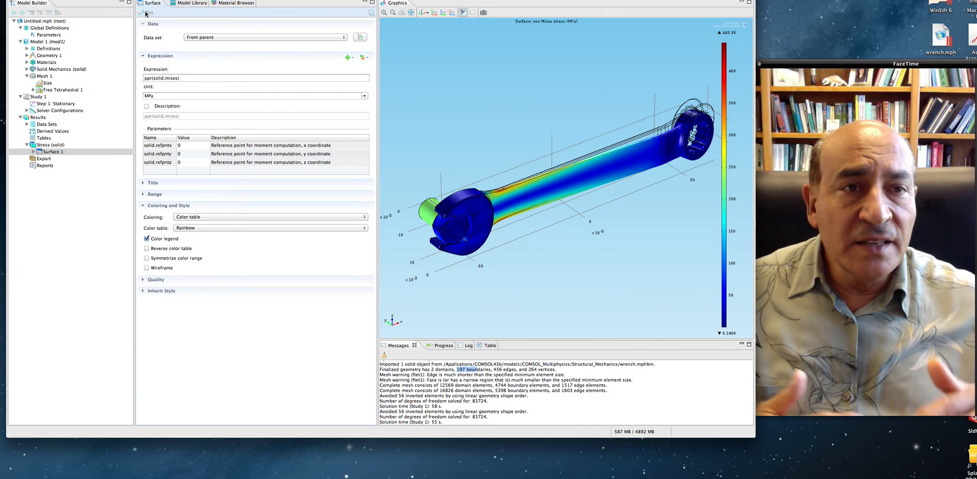